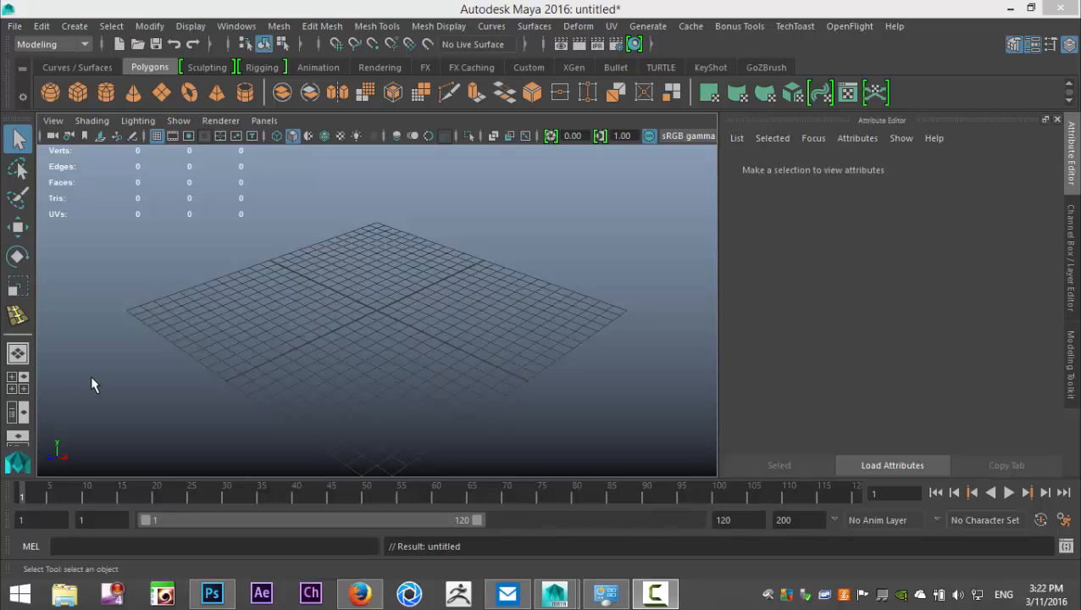
Step: Create a polygon cube at the grid's centre and raise it about 0.5 cm so it rests on the grid
{"action": "mouse_move", "coordinate": [379, 320]}
{"action": "left_mouse_down", "text": "alt"}
{"action": "mouse_move", "coordinate": [390, 299]}
{"action": "mouse_move", "coordinate": [379, 320]}
{"action": "left_mouse_up", "text": "alt"}
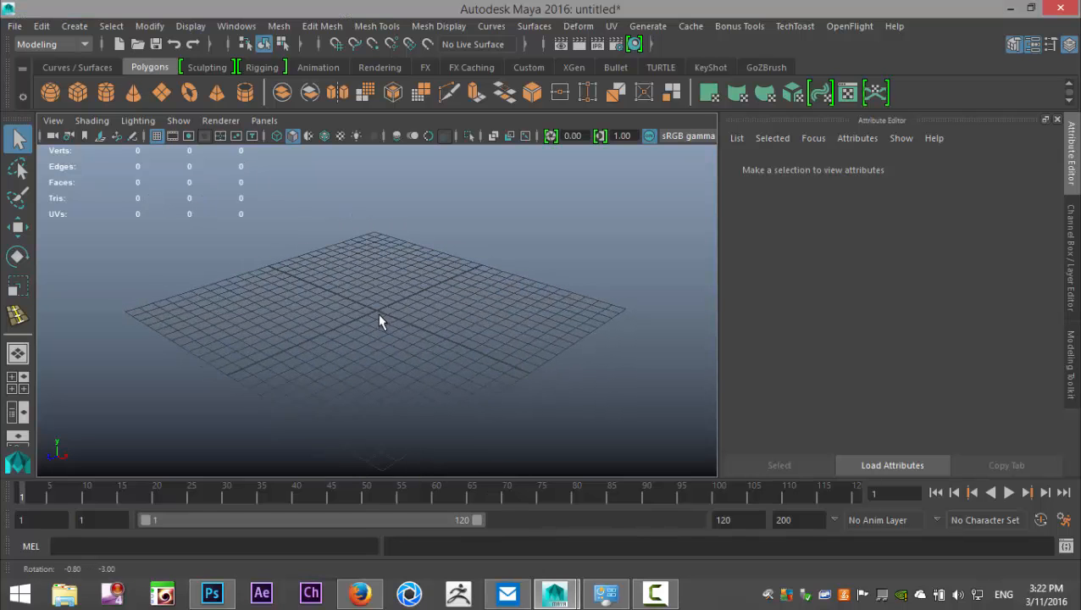
{"action": "left_click", "coordinate": [82, 95]}
{"action": "scroll", "coordinate": [382, 340], "scroll_direction": "up", "scroll_amount": 3}
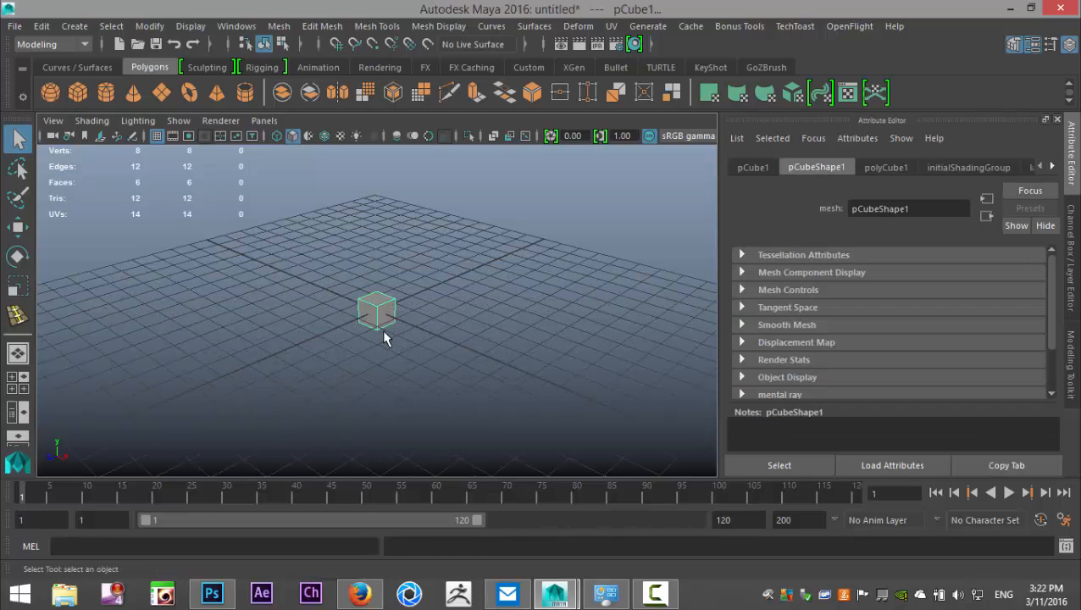
{"action": "key", "text": "w"}
{"action": "left_click_drag", "start_coordinate": [377, 240], "coordinate": [378, 224]}
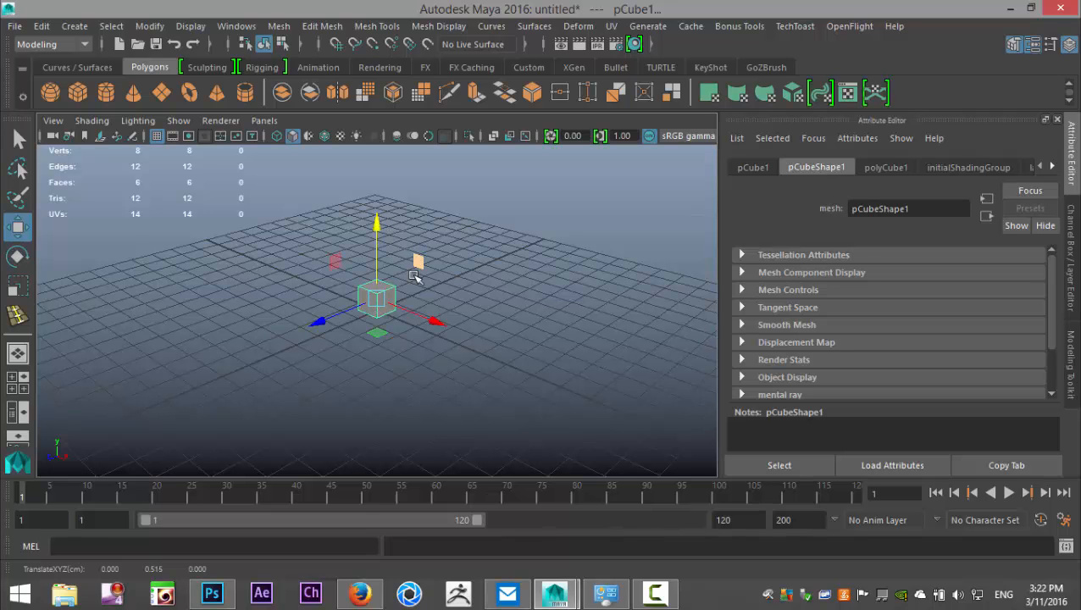
Step: Create a standard single-node camera in the scene
{"action": "scroll", "coordinate": [431, 296], "scroll_direction": "up", "scroll_amount": 1}
{"action": "scroll", "coordinate": [429, 299], "scroll_direction": "down", "scroll_amount": 3}
{"action": "scroll", "coordinate": [415, 321], "scroll_direction": "up", "scroll_amount": 5}
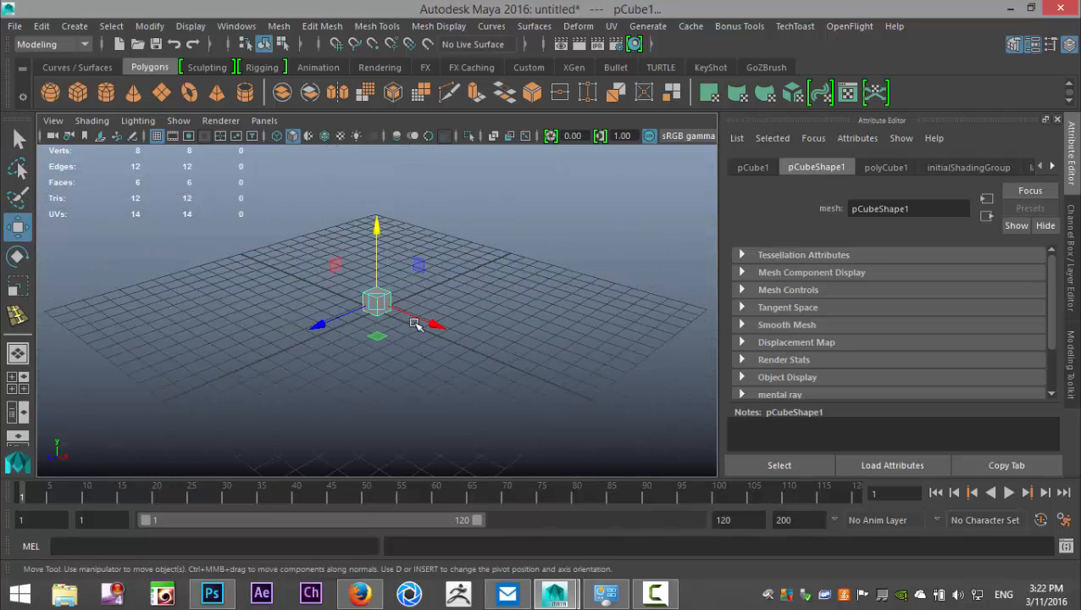
{"action": "scroll", "coordinate": [405, 333], "scroll_direction": "down", "scroll_amount": 4}
{"action": "left_click_drag", "start_coordinate": [410, 344], "coordinate": [342, 350], "text": "alt"}
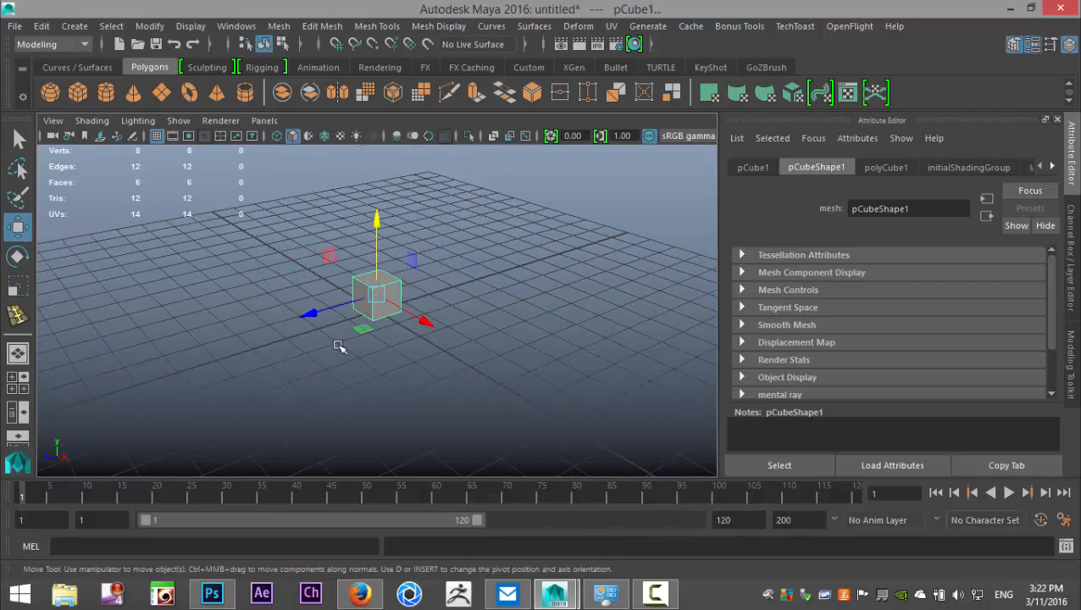
{"action": "left_click", "coordinate": [74, 26]}
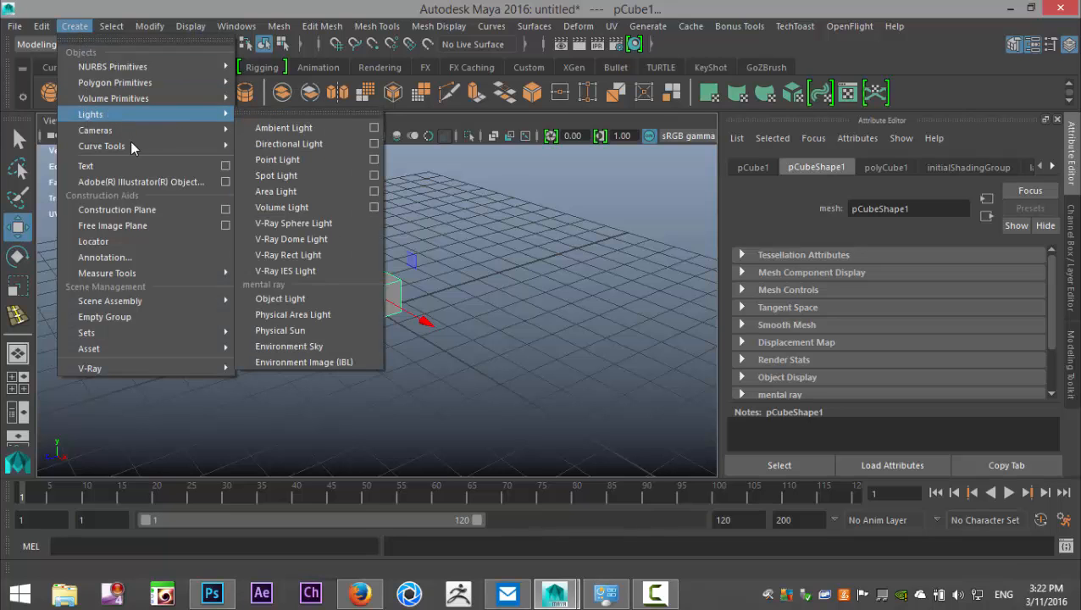
{"action": "mouse_move", "coordinate": [111, 133]}
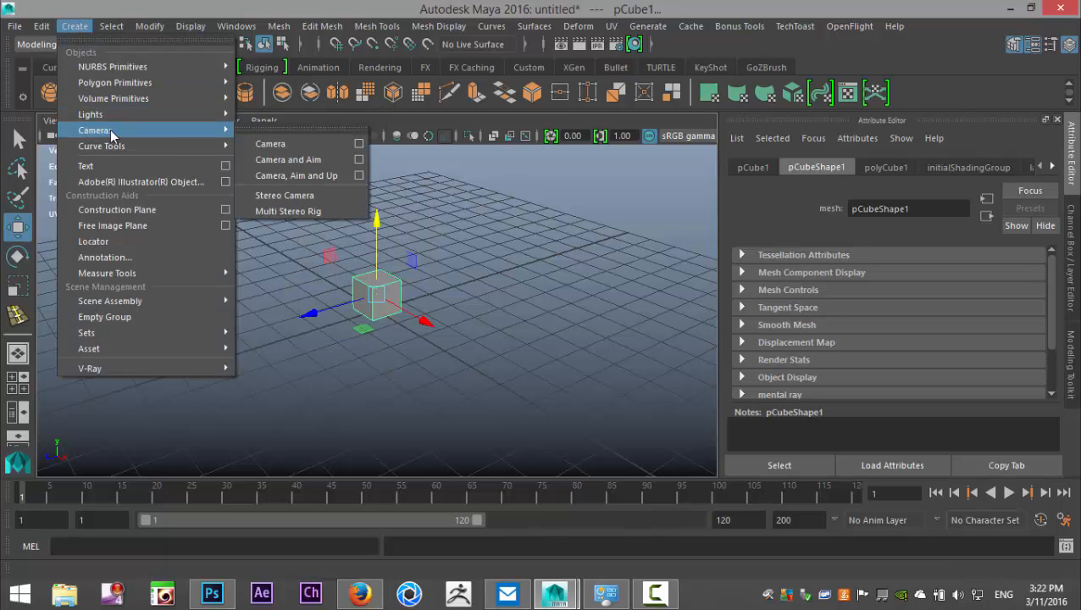
{"action": "left_click", "coordinate": [306, 145]}
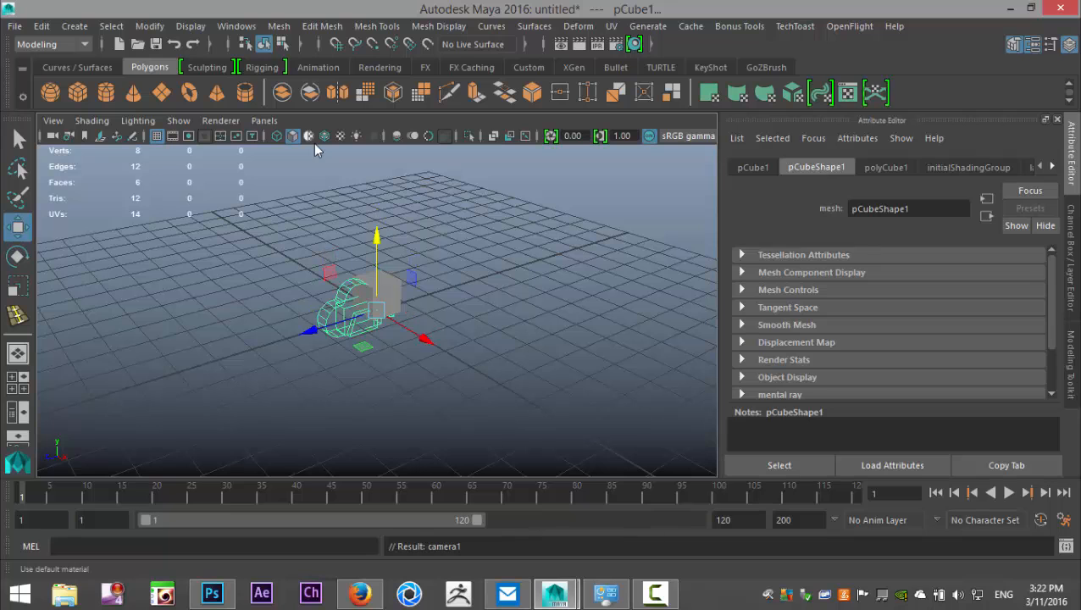
Step: Move the camera away from the cube along the Z axis and raise it about 4.8 cm above the grid
{"action": "left_click_drag", "start_coordinate": [311, 333], "coordinate": [89, 394]}
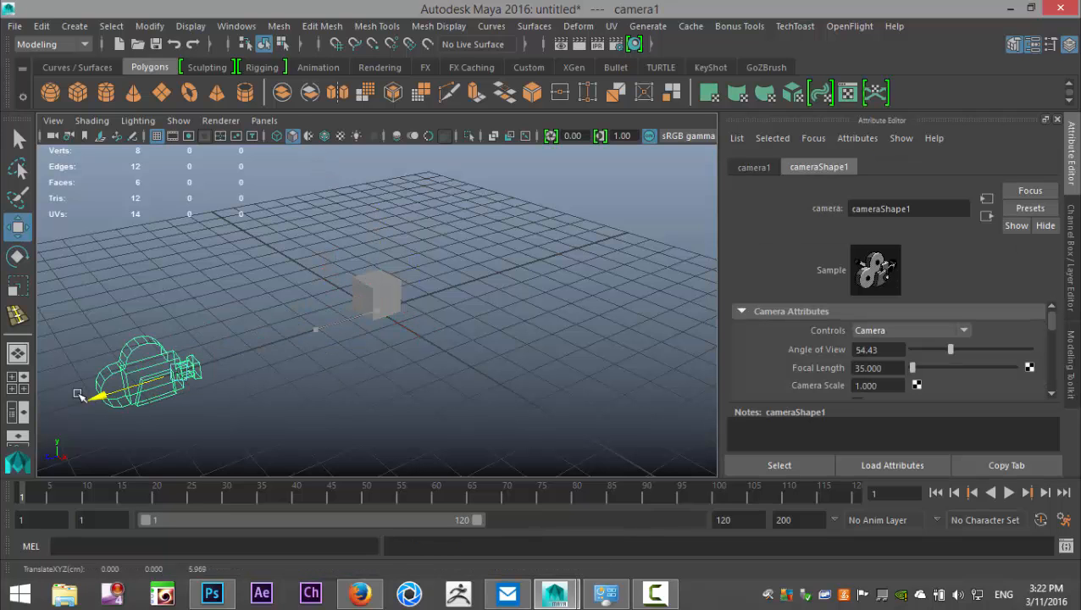
{"action": "scroll", "coordinate": [241, 373], "scroll_direction": "down", "scroll_amount": 3}
{"action": "left_click_drag", "start_coordinate": [229, 356], "coordinate": [146, 385]}
{"action": "left_click_drag", "start_coordinate": [227, 290], "coordinate": [203, 204]}
{"action": "left_click_drag", "start_coordinate": [259, 306], "coordinate": [265, 340], "text": "alt"}
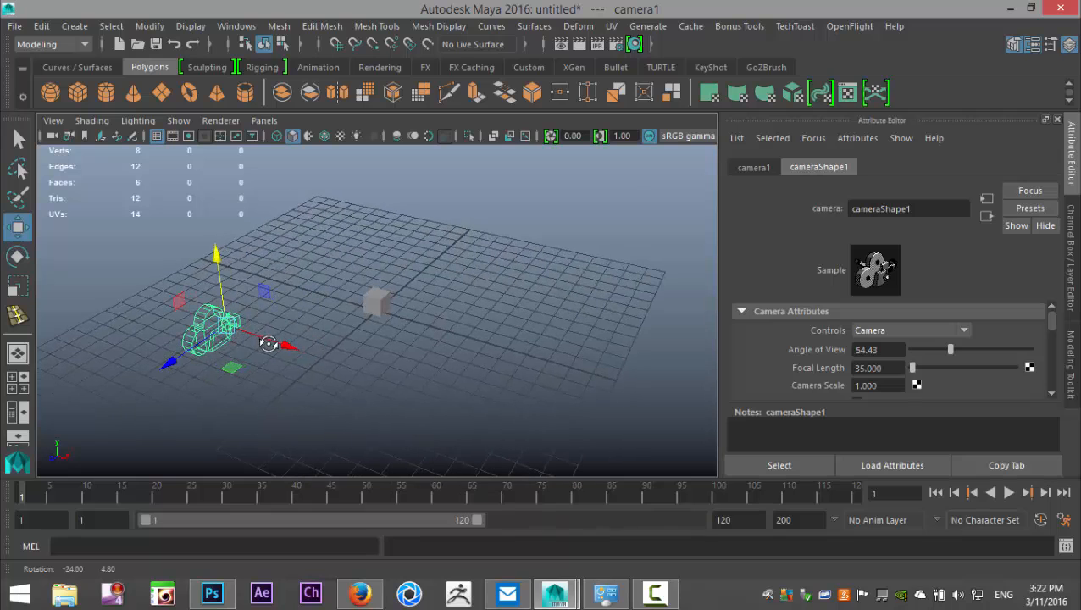
Step: View the scene through camera1 to check its aim, and return to the persp view
{"action": "left_click", "coordinate": [261, 121]}
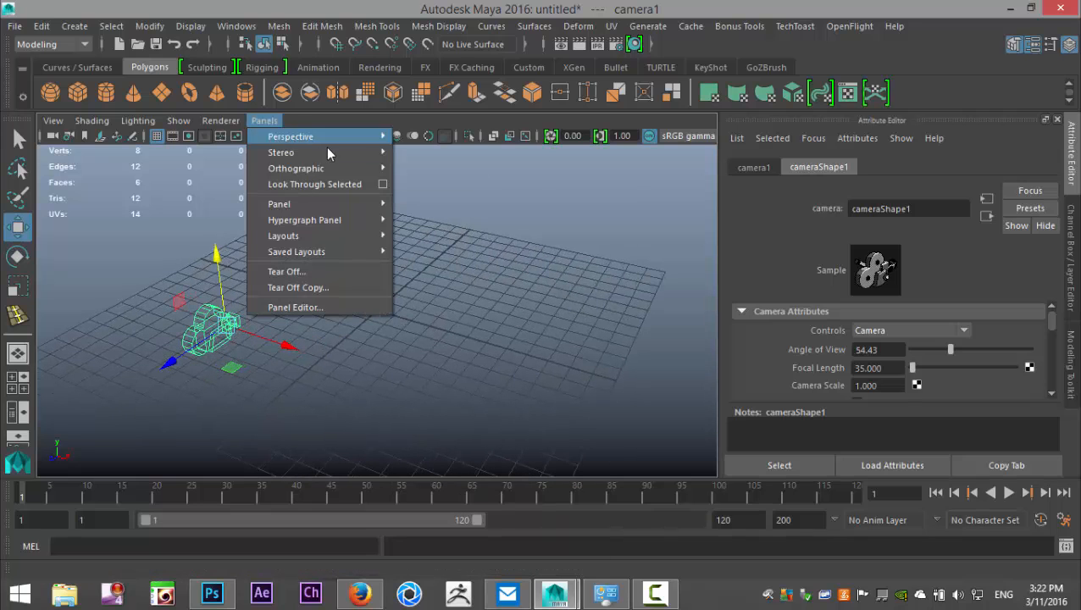
{"action": "mouse_move", "coordinate": [336, 136]}
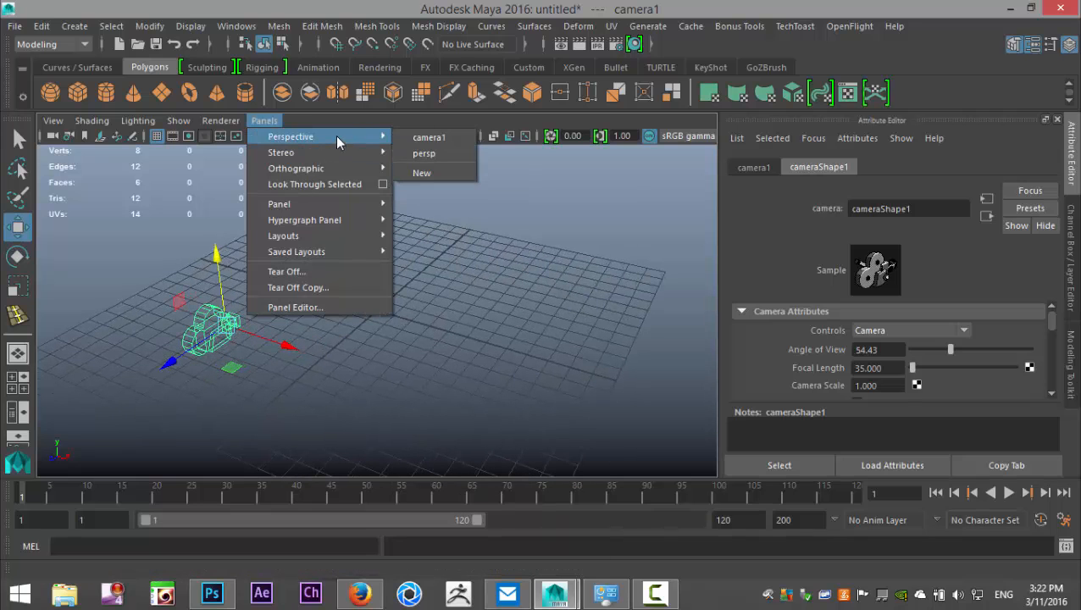
{"action": "left_click", "coordinate": [429, 137]}
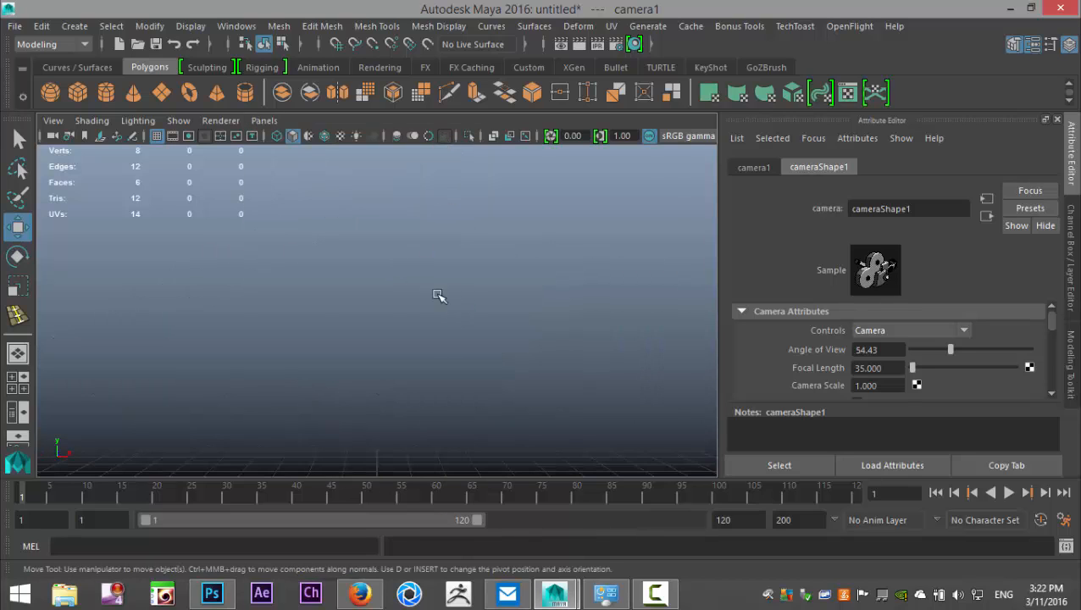
{"action": "left_click", "coordinate": [258, 120]}
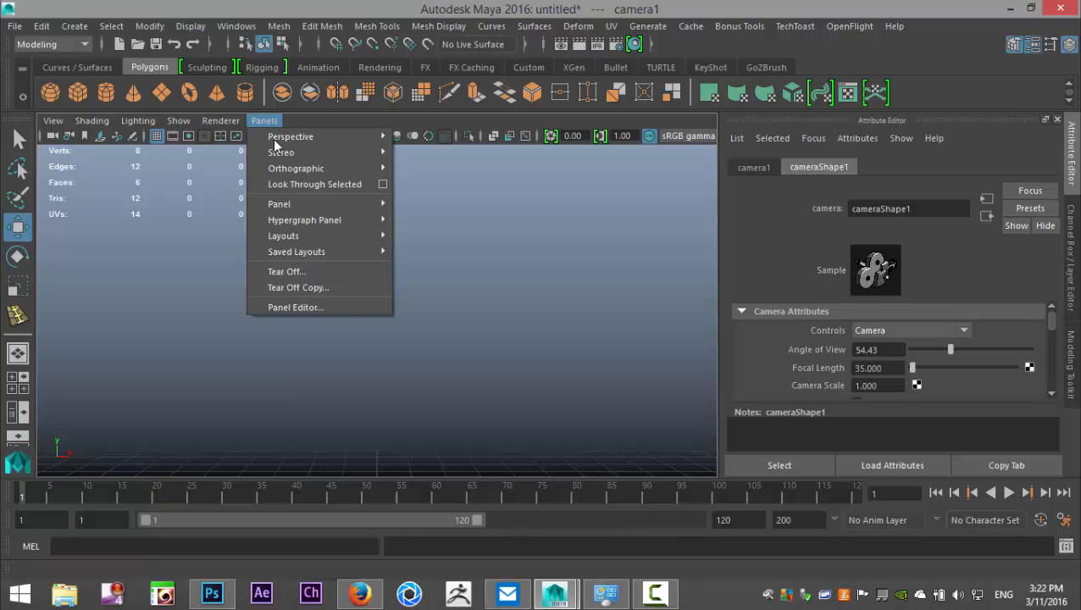
{"action": "mouse_move", "coordinate": [327, 134]}
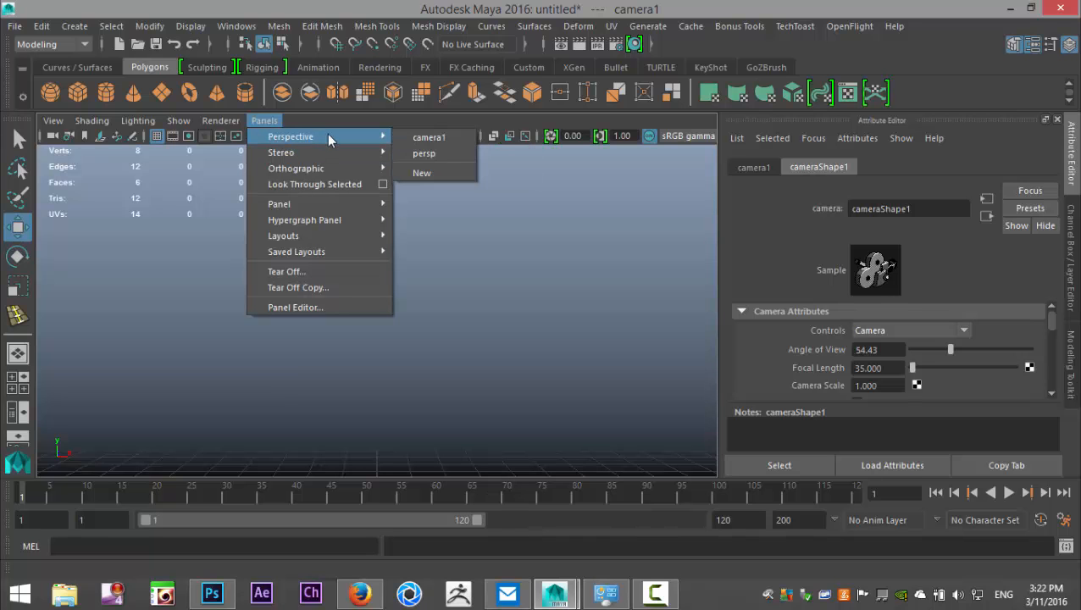
{"action": "left_click", "coordinate": [431, 152]}
Step: Aim the camera at the cube by moving its center of interest onto the cube, about 0.6 cm above the grid
{"action": "left_click_drag", "start_coordinate": [413, 326], "coordinate": [338, 313], "text": "alt"}
{"action": "middle_click_drag", "start_coordinate": [338, 313], "coordinate": [409, 383], "text": "alt"}
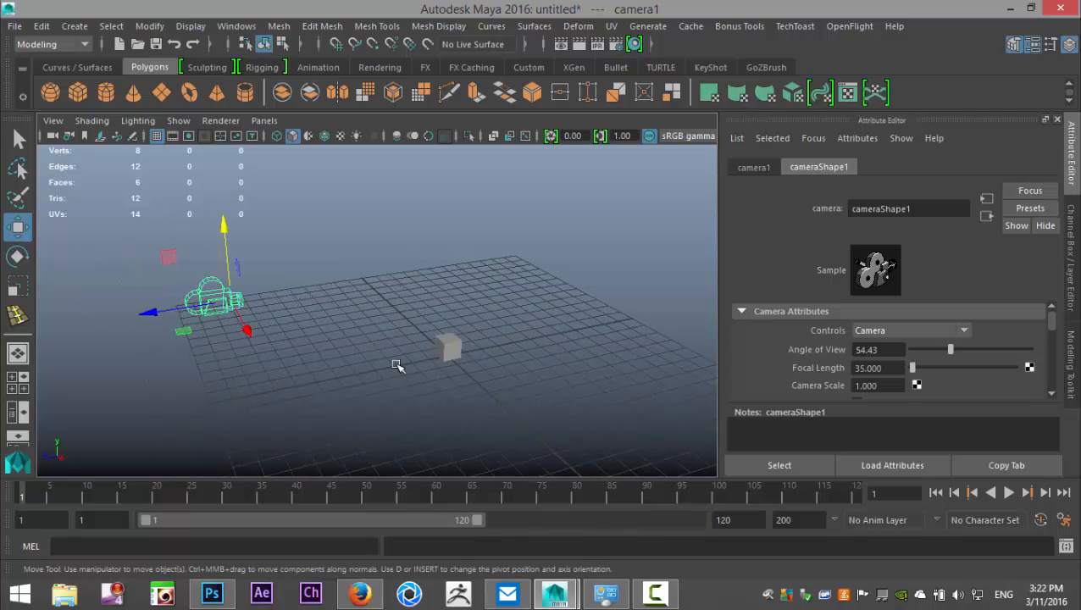
{"action": "key", "text": "t"}
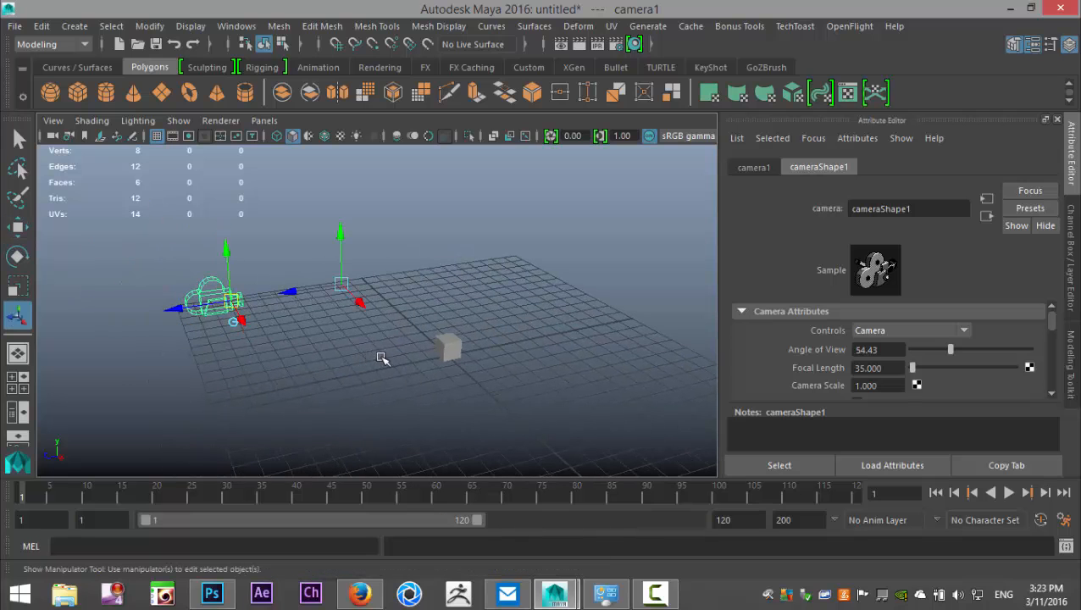
{"action": "left_click_drag", "start_coordinate": [342, 232], "coordinate": [449, 318]}
{"action": "left_click_drag", "start_coordinate": [452, 272], "coordinate": [450, 300]}
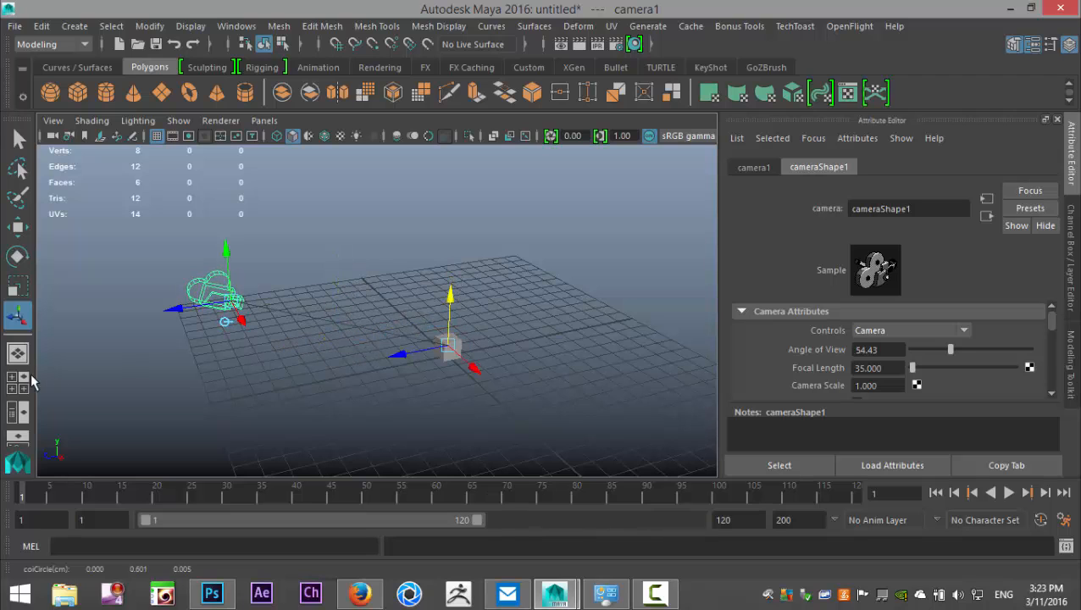
Step: Look through camera1 to examine how it frames the cube, and go back to the perspective view
{"action": "left_click", "coordinate": [28, 381]}
{"action": "key", "text": "space"}
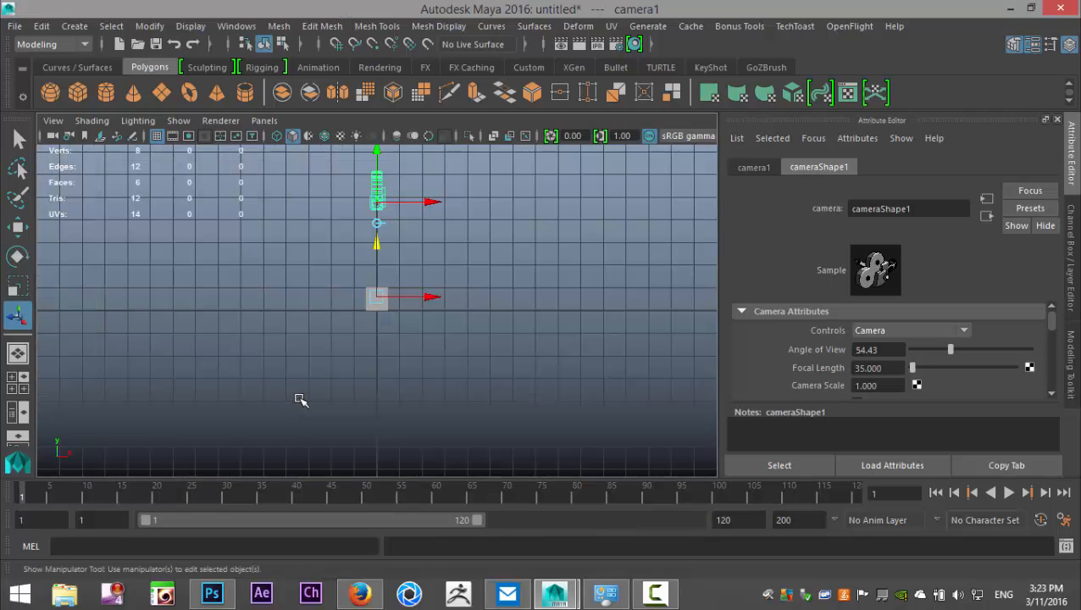
{"action": "left_click", "coordinate": [17, 385]}
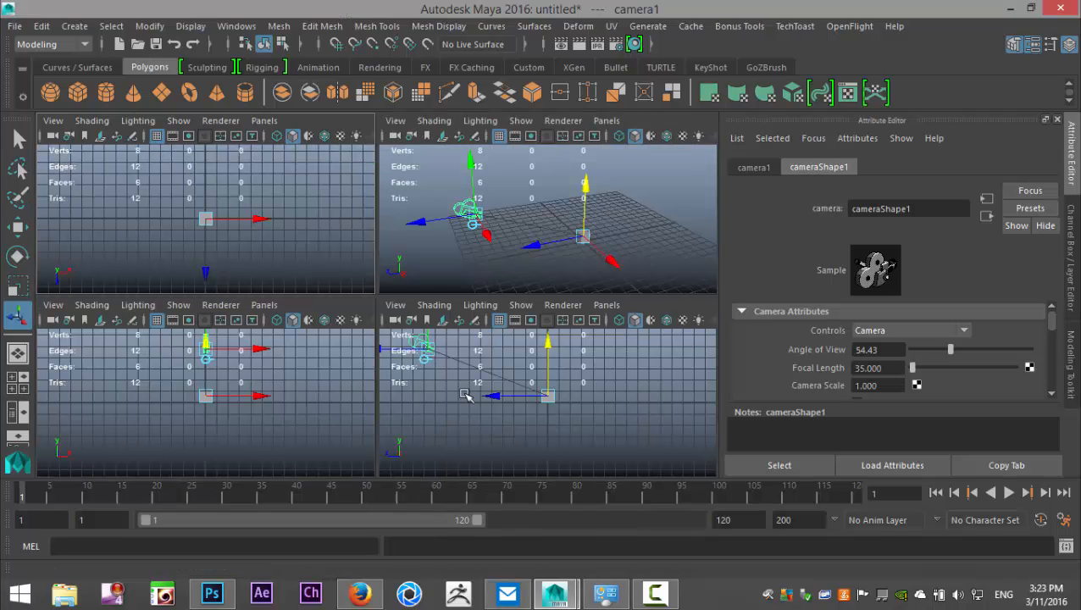
{"action": "key", "text": "space"}
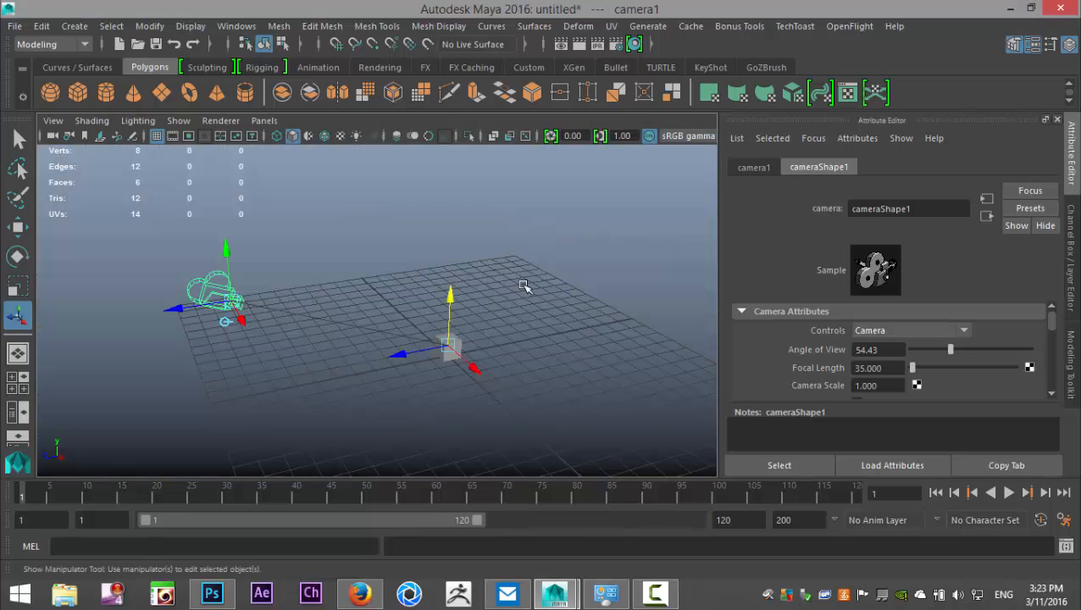
{"action": "left_click_drag", "start_coordinate": [444, 344], "coordinate": [463, 322], "text": "alt"}
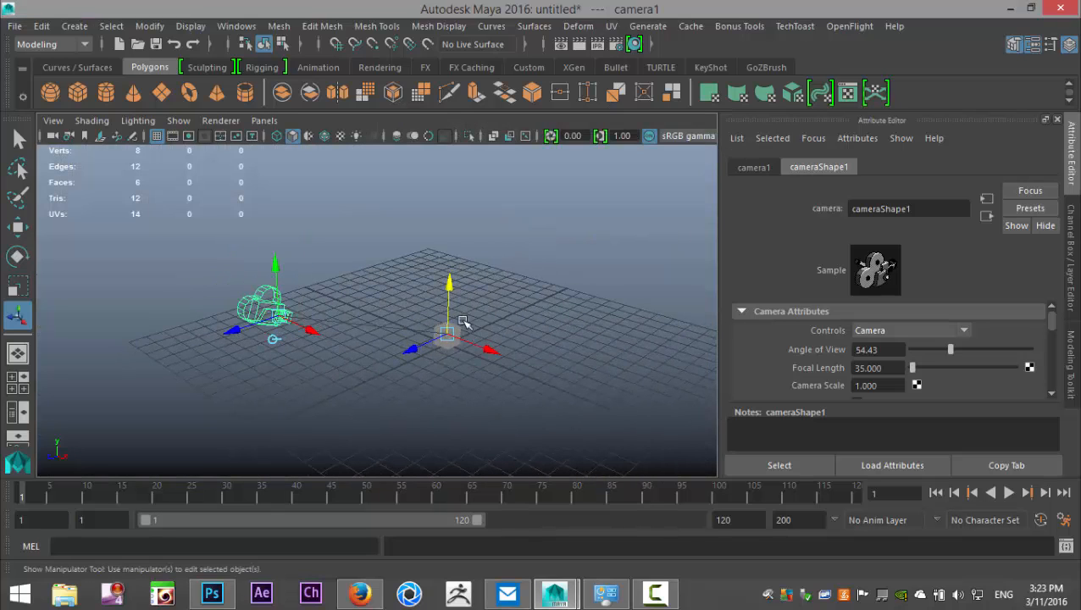
{"action": "left_click", "coordinate": [266, 122]}
{"action": "mouse_move", "coordinate": [352, 138]}
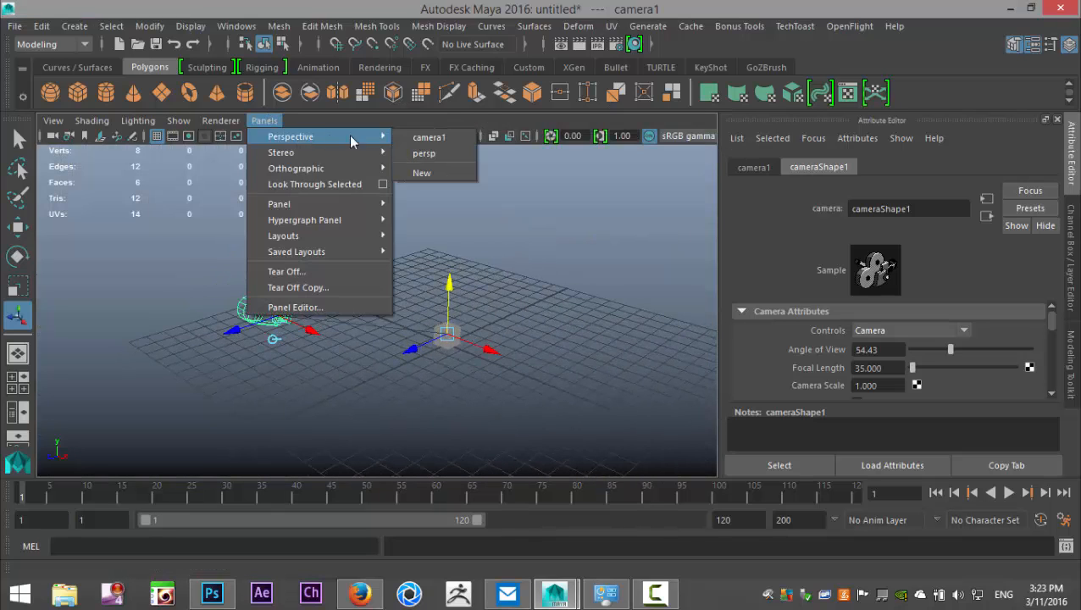
{"action": "left_click", "coordinate": [442, 138]}
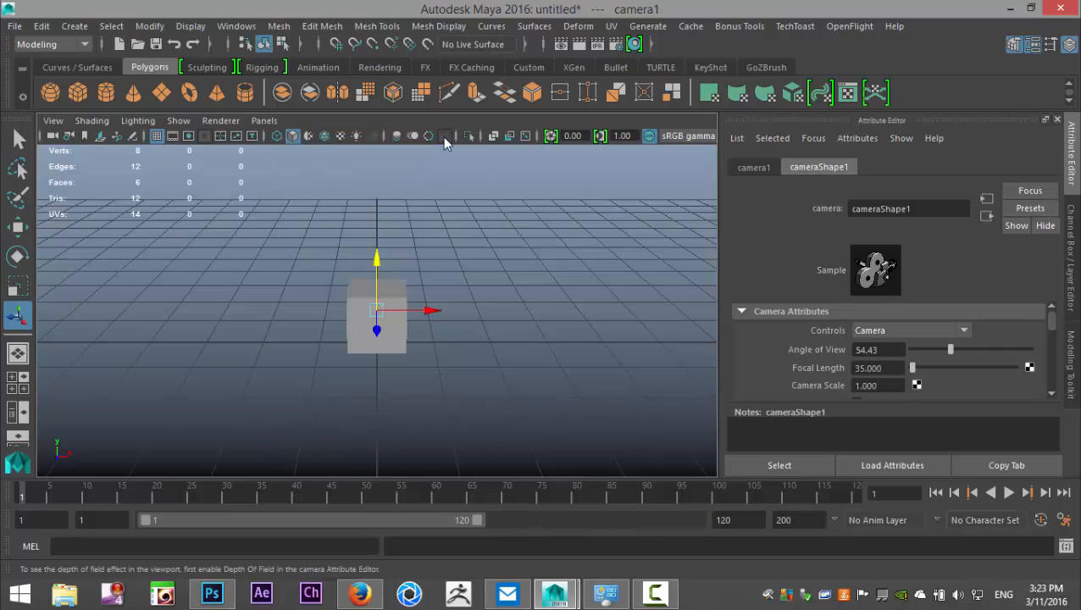
{"action": "left_click", "coordinate": [17, 386]}
{"action": "key", "text": "space"}
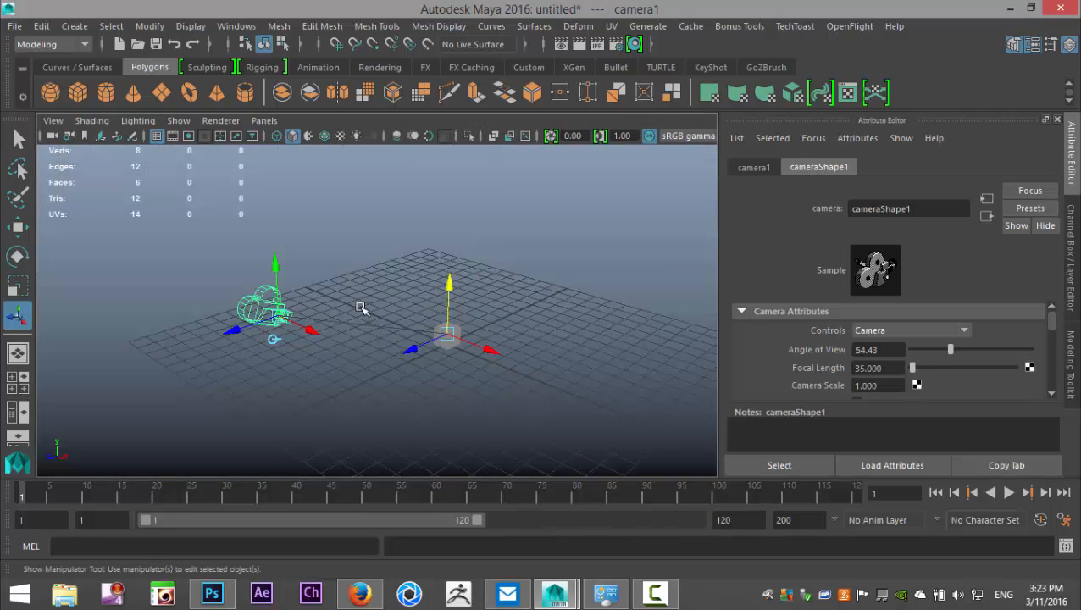
Step: Activate the Move tool for the camera and show the top view at full size in wireframe
{"action": "left_click_drag", "start_coordinate": [533, 253], "coordinate": [518, 297], "text": "alt"}
{"action": "left_click_drag", "start_coordinate": [330, 413], "coordinate": [356, 428], "text": "alt"}
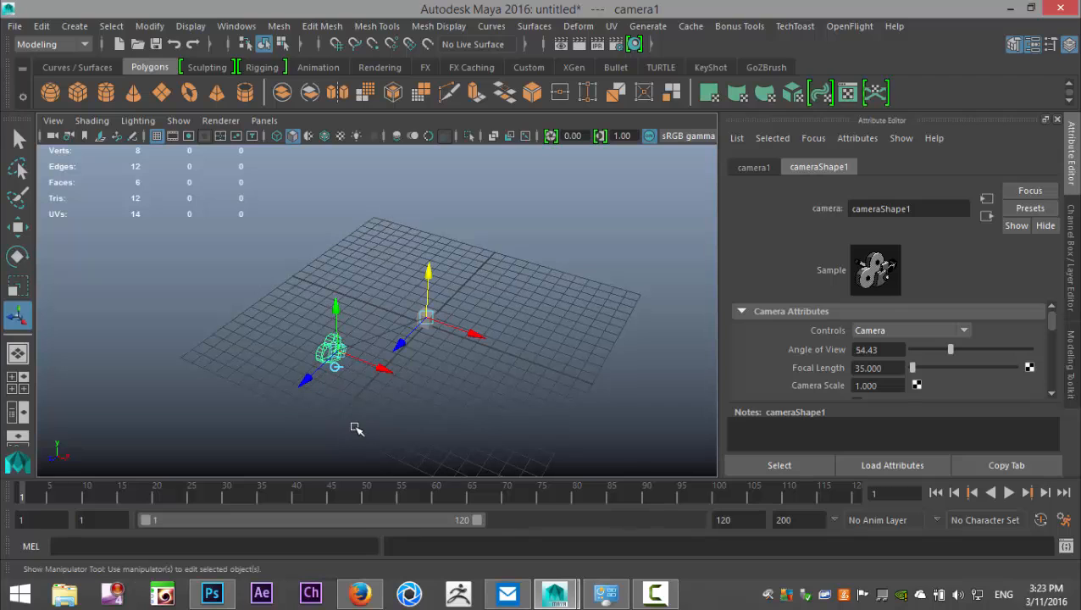
{"action": "key", "text": "w"}
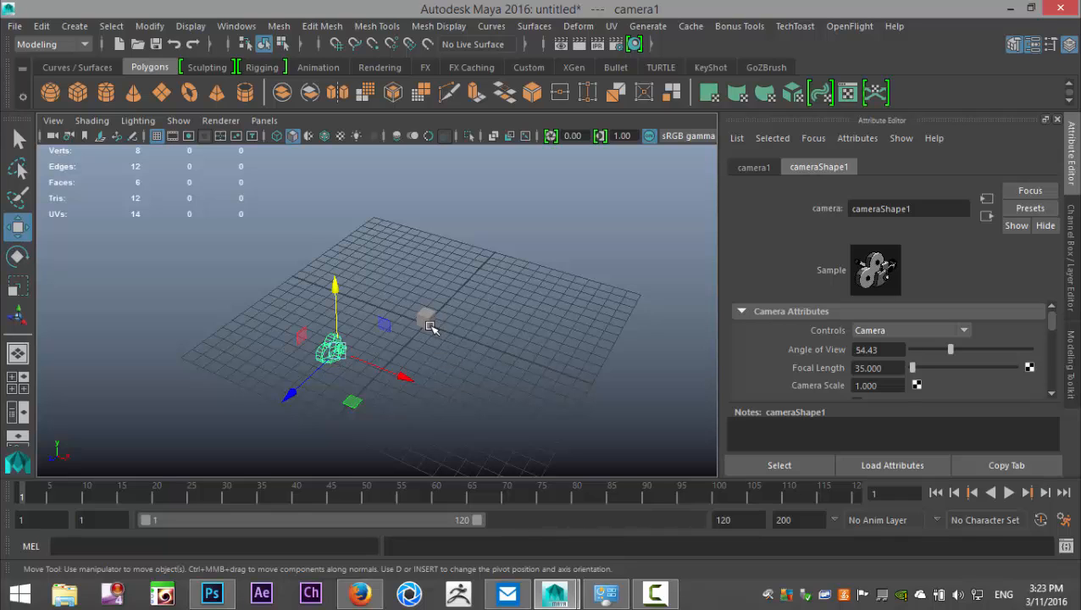
{"action": "left_click", "coordinate": [17, 382]}
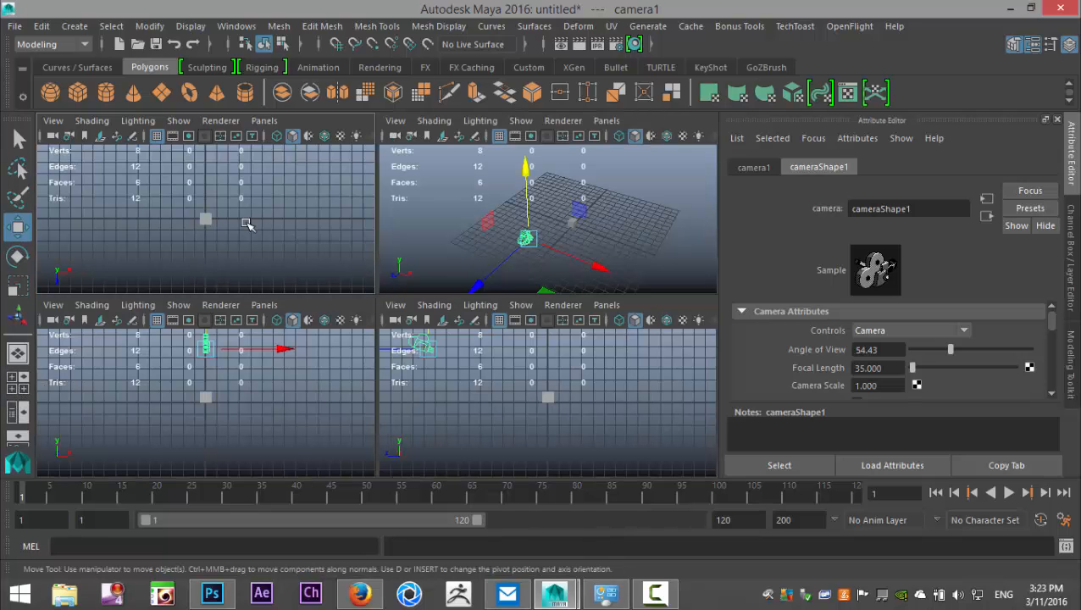
{"action": "key", "text": "space"}
{"action": "key", "text": "4"}
{"action": "scroll", "coordinate": [381, 297], "scroll_direction": "down", "scroll_amount": 5}
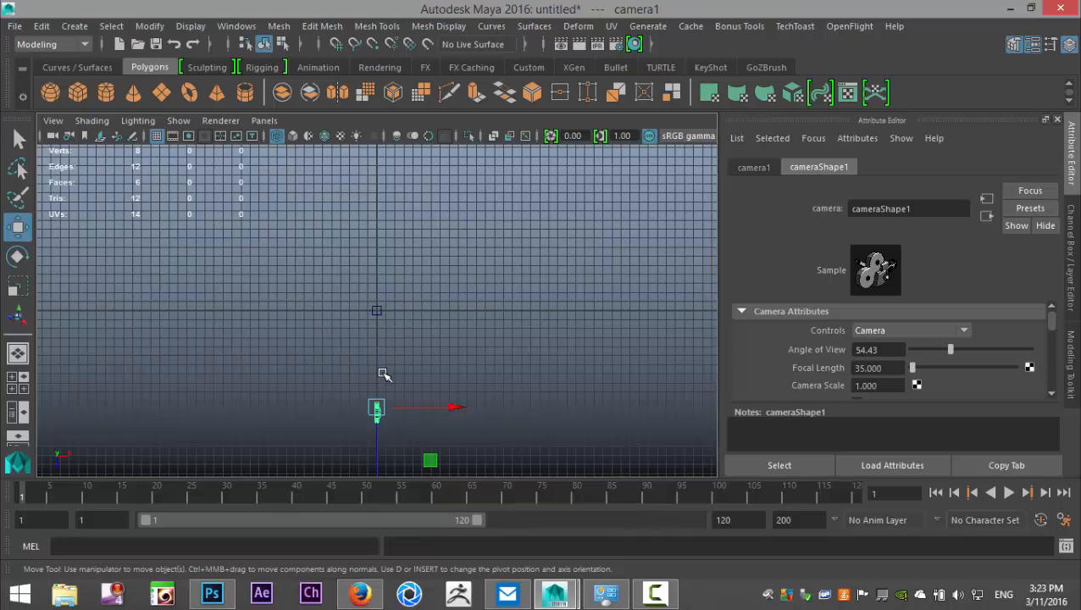
Step: Move the camera's pivot along Z in the top view and snap it to the grid centre over the cube
{"action": "key", "text": "d"}
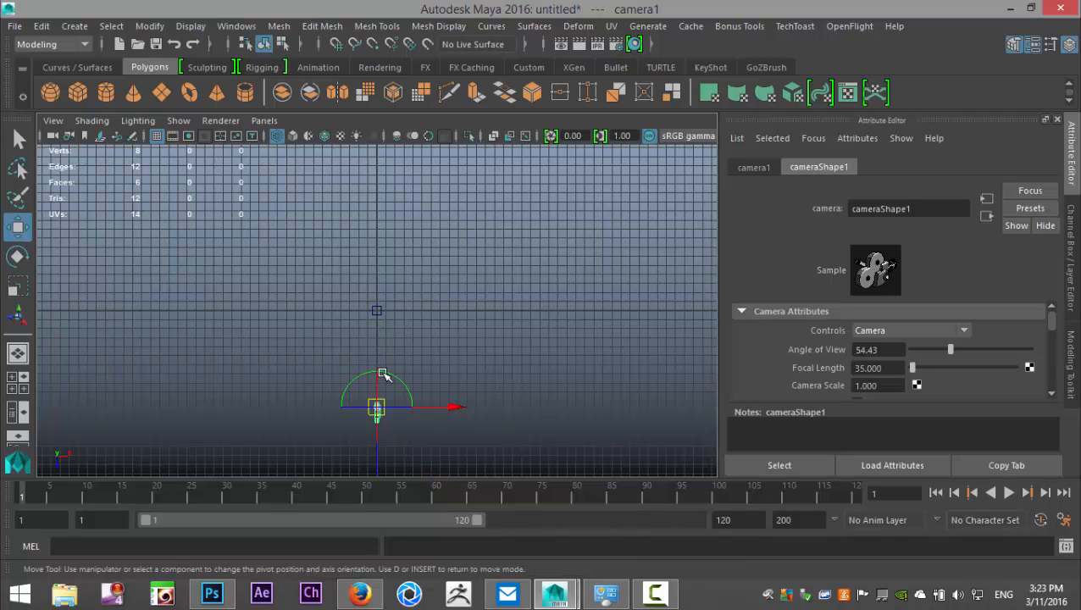
{"action": "left_click_drag", "start_coordinate": [376, 458], "coordinate": [372, 373]}
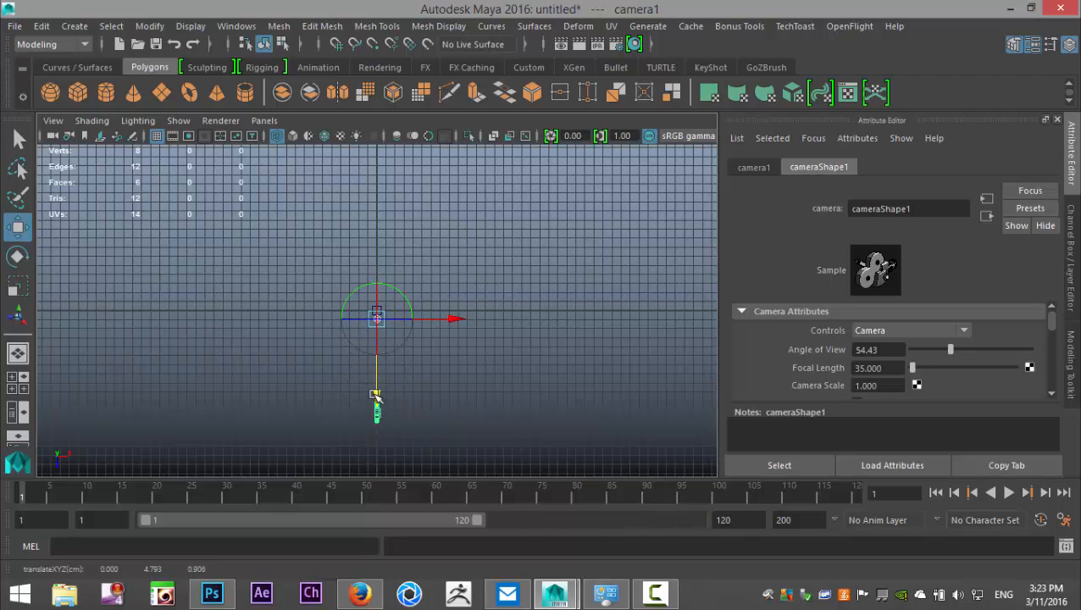
{"action": "key", "text": "x"}
{"action": "left_click_drag", "start_coordinate": [376, 390], "coordinate": [379, 310]}
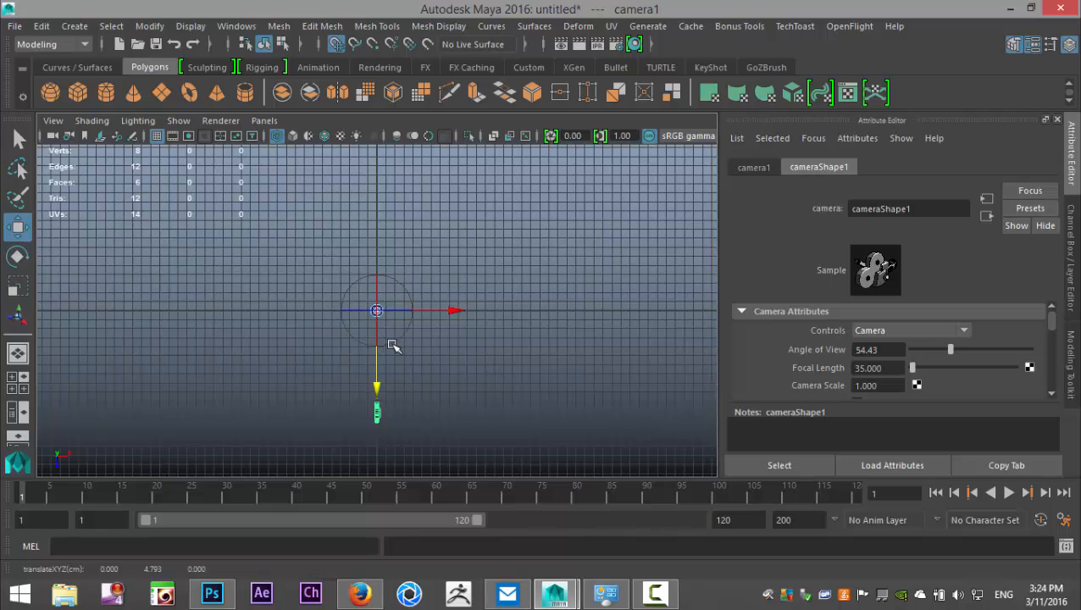
{"action": "scroll", "coordinate": [406, 345], "scroll_direction": "up", "scroll_amount": 10}
{"action": "scroll", "coordinate": [402, 344], "scroll_direction": "down", "scroll_amount": 10}
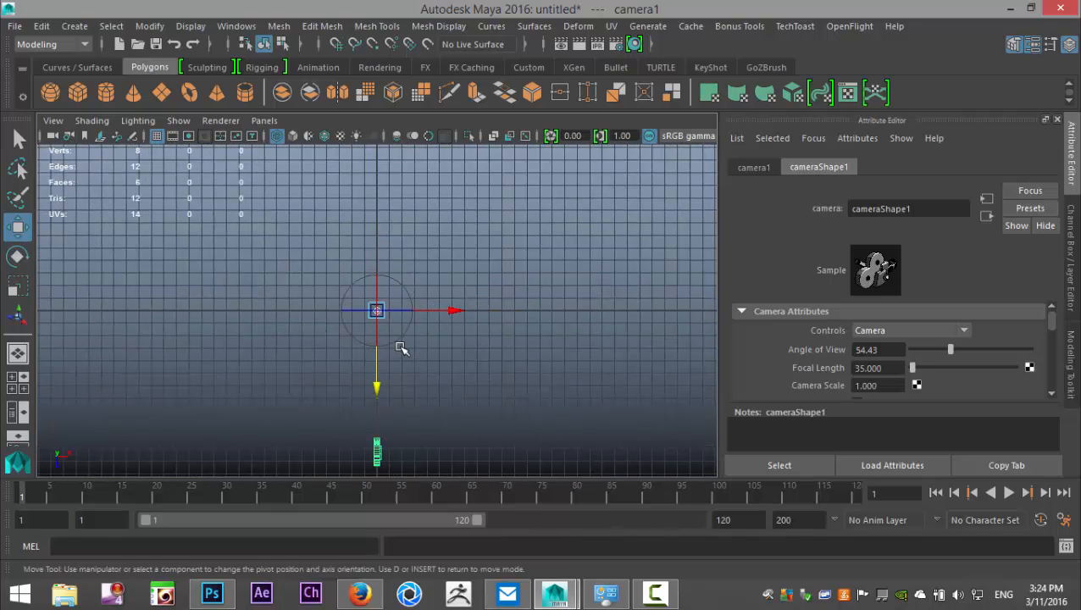
Step: Lower the camera's pivot along Y in the wireframe front view onto the cube, about 0.5 cm above the grid
{"action": "left_click", "coordinate": [25, 376]}
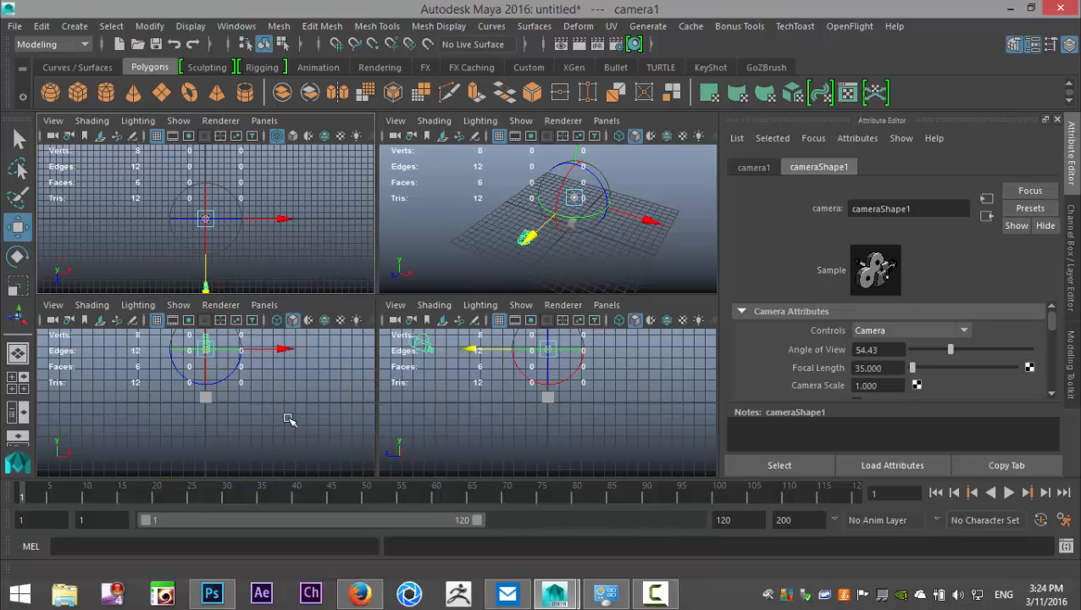
{"action": "key", "text": "space"}
{"action": "scroll", "coordinate": [374, 399], "scroll_direction": "up", "scroll_amount": 4}
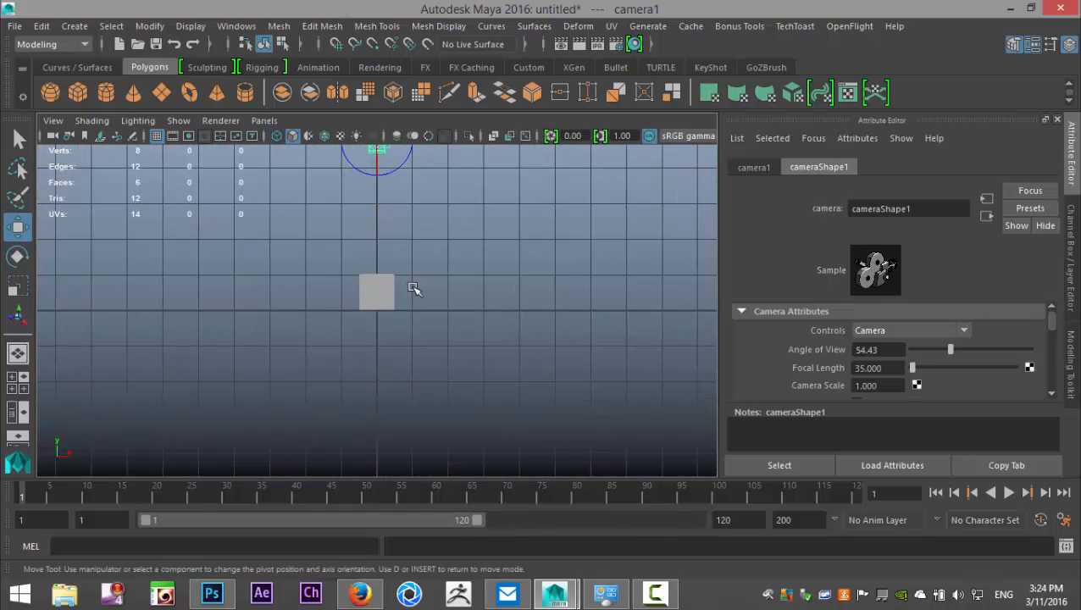
{"action": "middle_click_drag", "start_coordinate": [413, 289], "coordinate": [459, 394], "text": "alt"}
{"action": "key", "text": "4"}
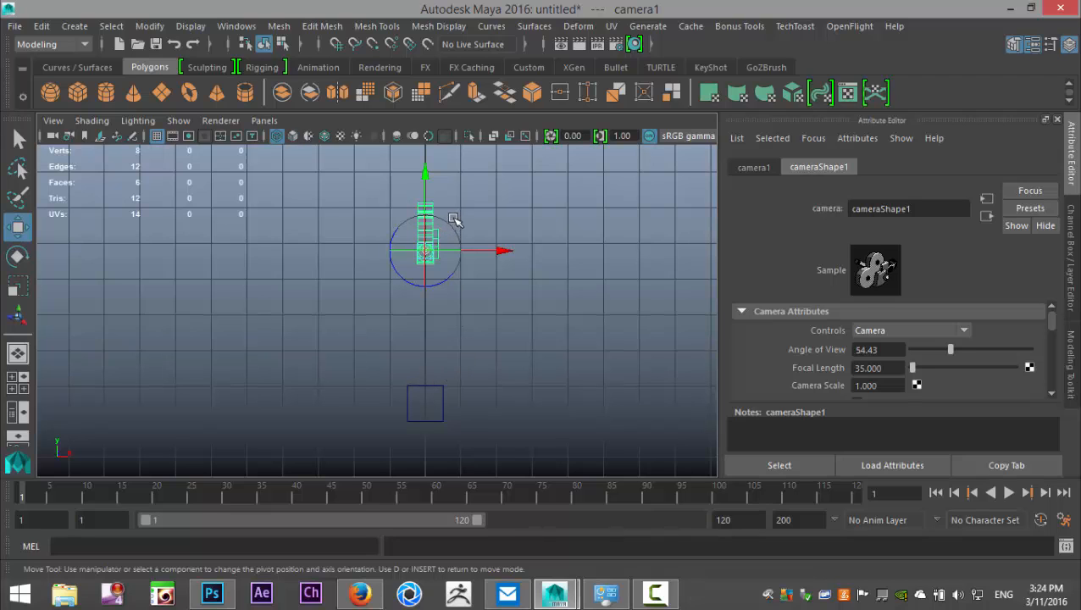
{"action": "left_click_drag", "start_coordinate": [427, 173], "coordinate": [425, 254]}
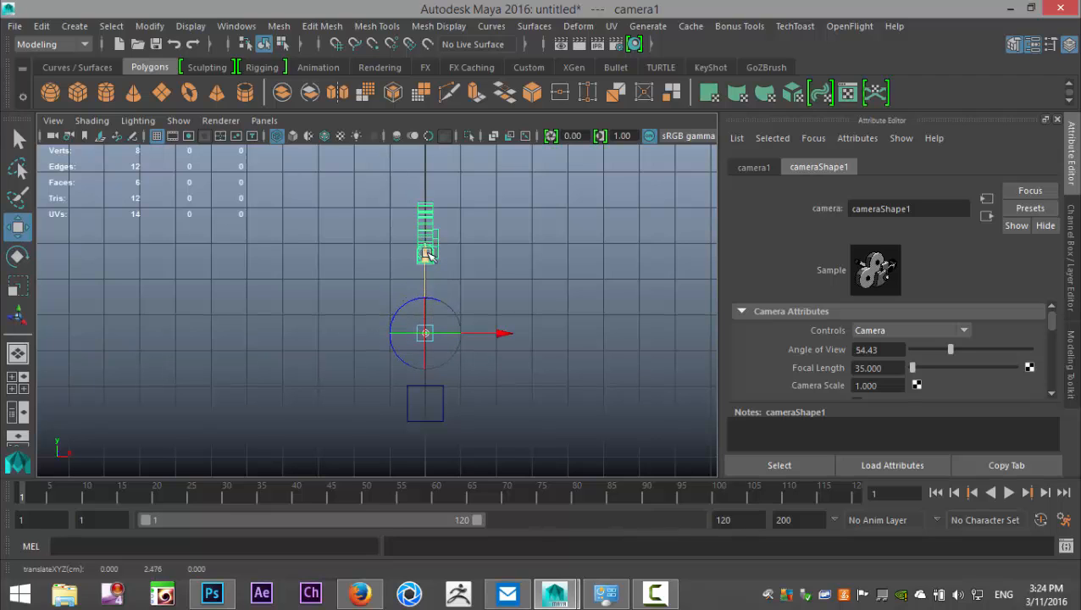
{"action": "left_click_drag", "start_coordinate": [424, 256], "coordinate": [446, 328]}
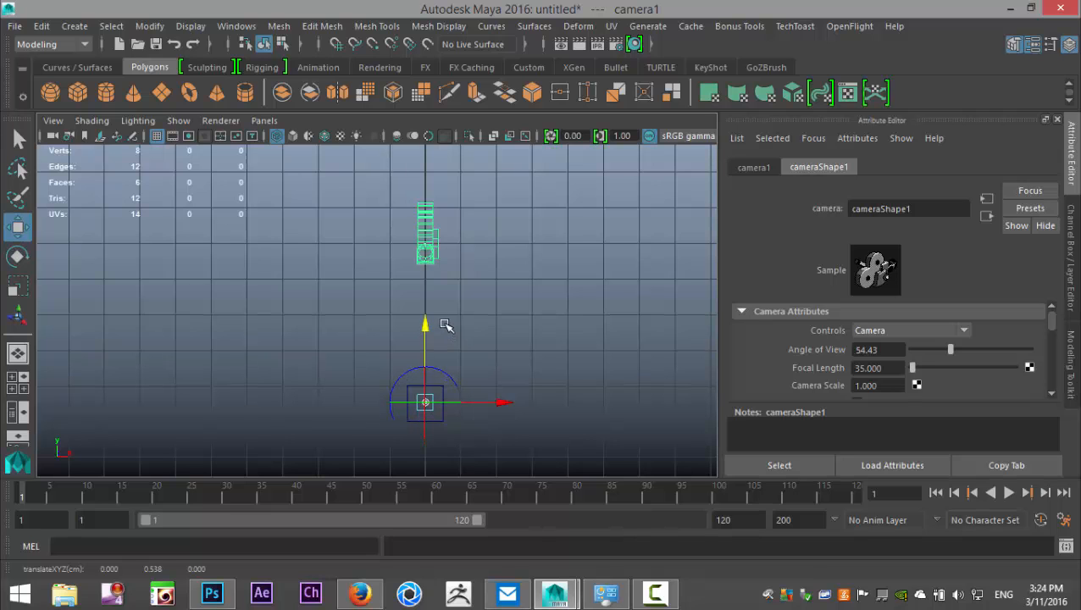
Step: Show the perspective view at full size with the camera and the cube both in view
{"action": "left_click", "coordinate": [16, 382]}
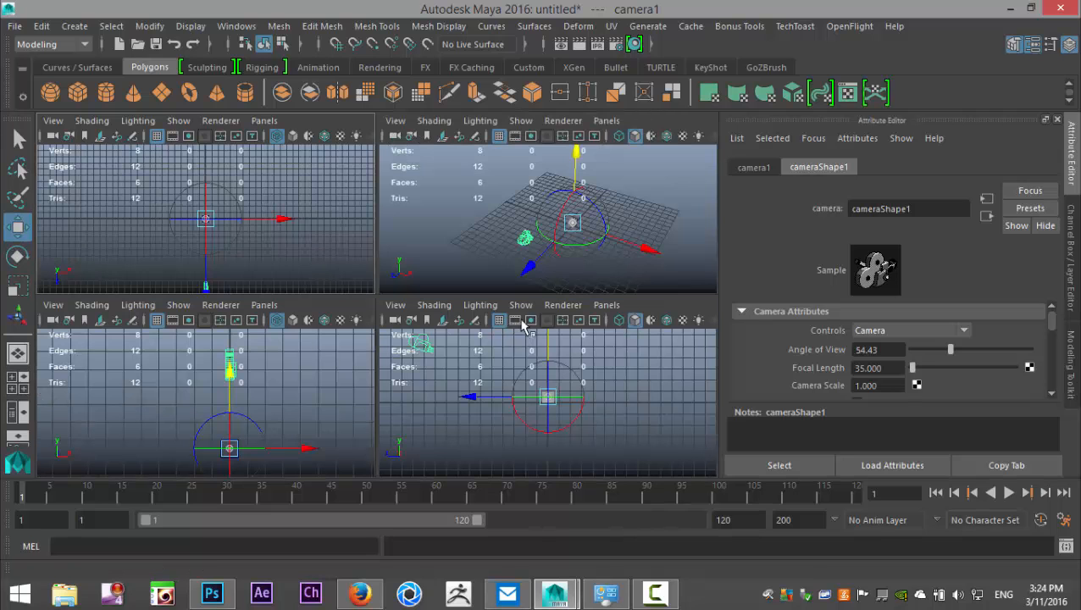
{"action": "key", "text": "space"}
{"action": "left_click_drag", "start_coordinate": [492, 369], "coordinate": [507, 342], "text": "alt"}
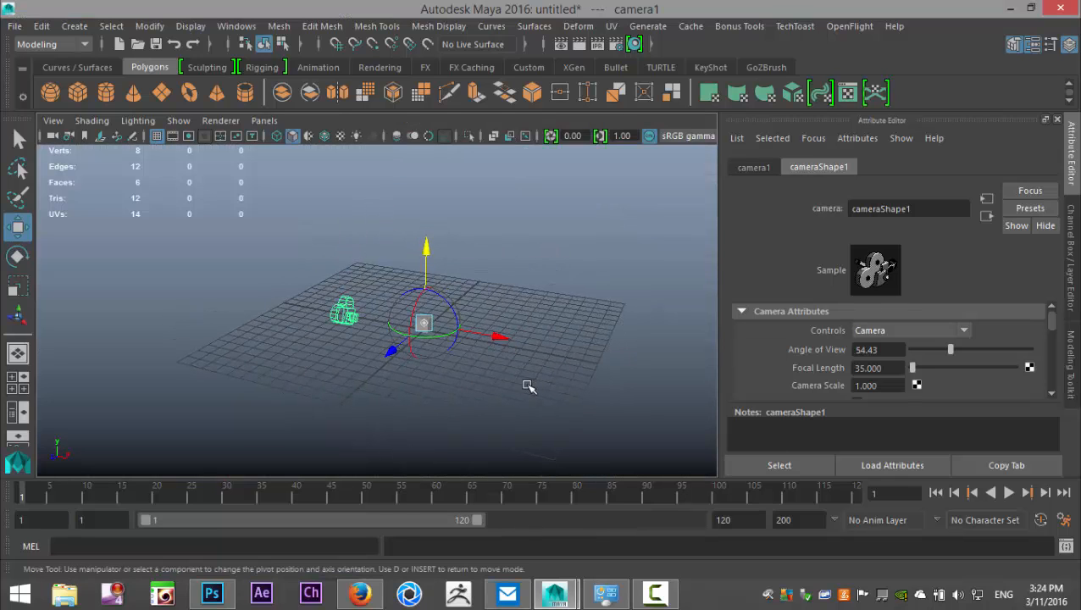
{"action": "left_click_drag", "start_coordinate": [515, 379], "coordinate": [497, 402], "text": "alt"}
{"action": "mouse_move", "coordinate": [341, 384]}
{"action": "left_mouse_down", "text": "alt"}
{"action": "mouse_move", "coordinate": [339, 405]}
{"action": "mouse_move", "coordinate": [345, 396]}
{"action": "left_mouse_up", "text": "alt"}
Step: Extend the playback range to end at frame 200 and go to frame 1
{"action": "type", "text": "200"}
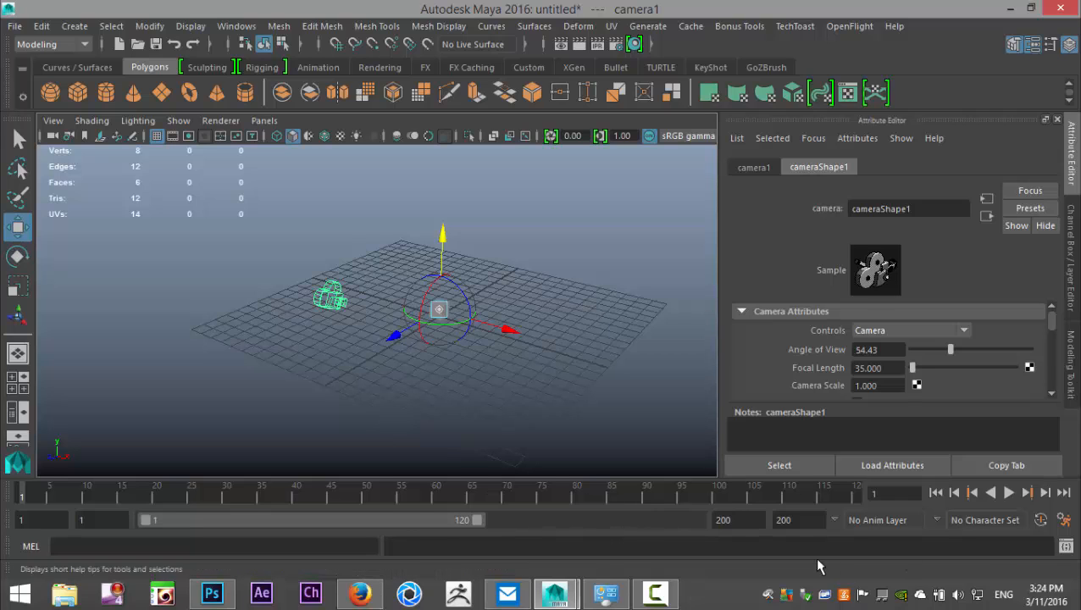
{"action": "key", "text": "Return"}
{"action": "left_click_drag", "start_coordinate": [143, 500], "coordinate": [1, 500]}
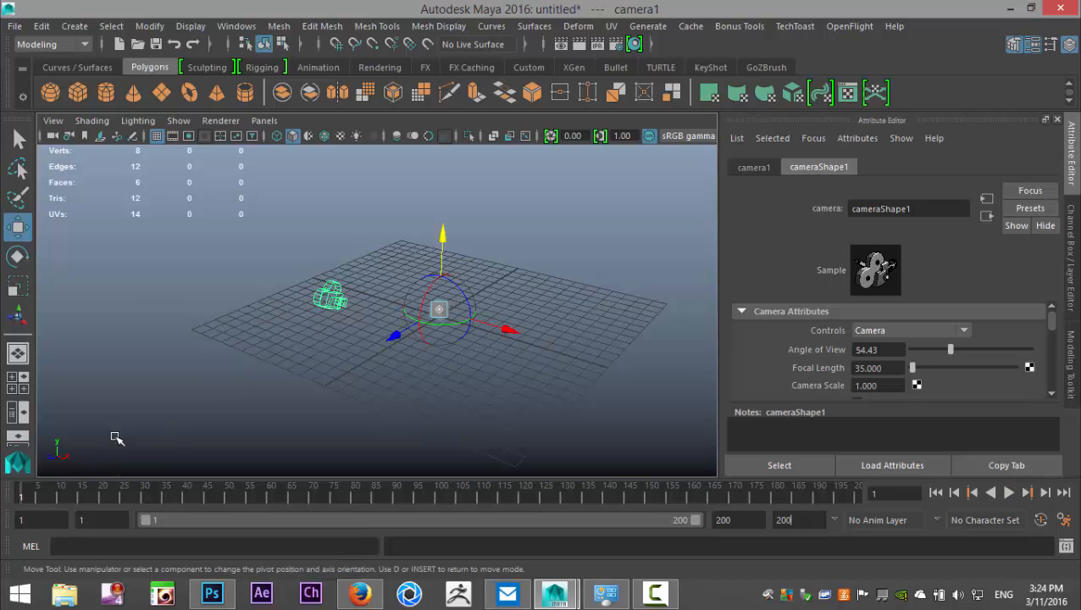
Step: Set a key on the selected camera's starting position at frame 1
{"action": "left_click", "coordinate": [299, 389]}
{"action": "left_click", "coordinate": [326, 293]}
{"action": "key", "text": "s"}
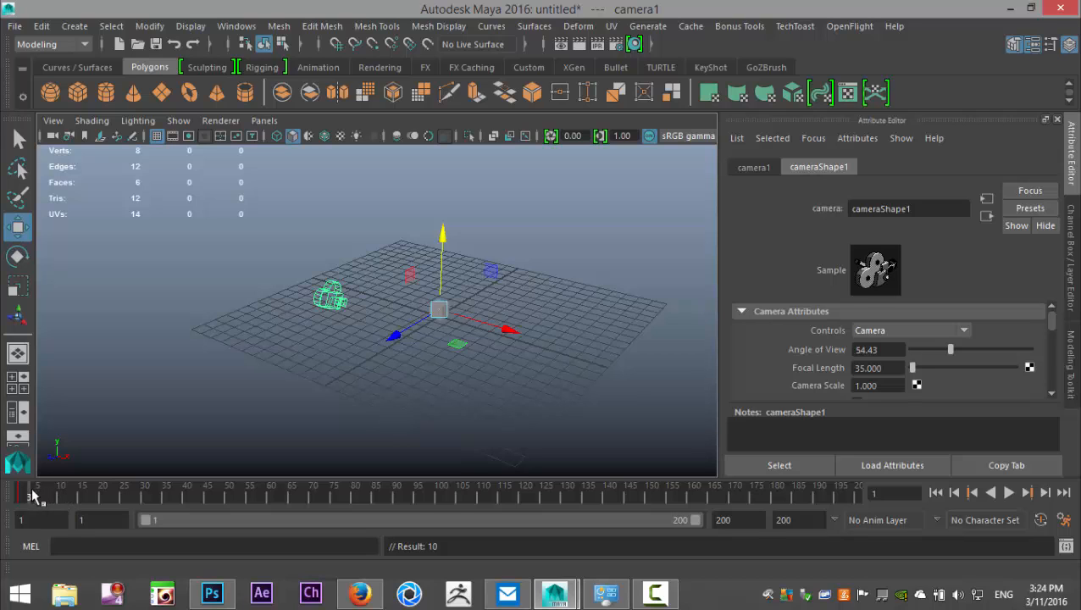
Step: At frame 60, rotate the camera around the cube to about 158.5, 81, 180 degrees and key it
{"action": "key", "text": "alt+v"}
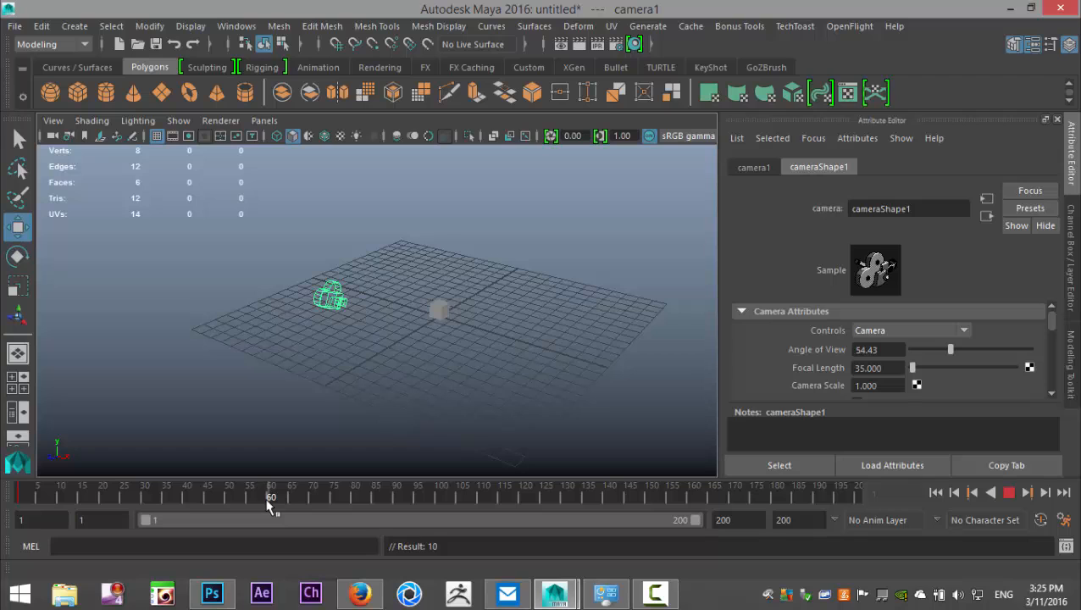
{"action": "key", "text": "alt+v"}
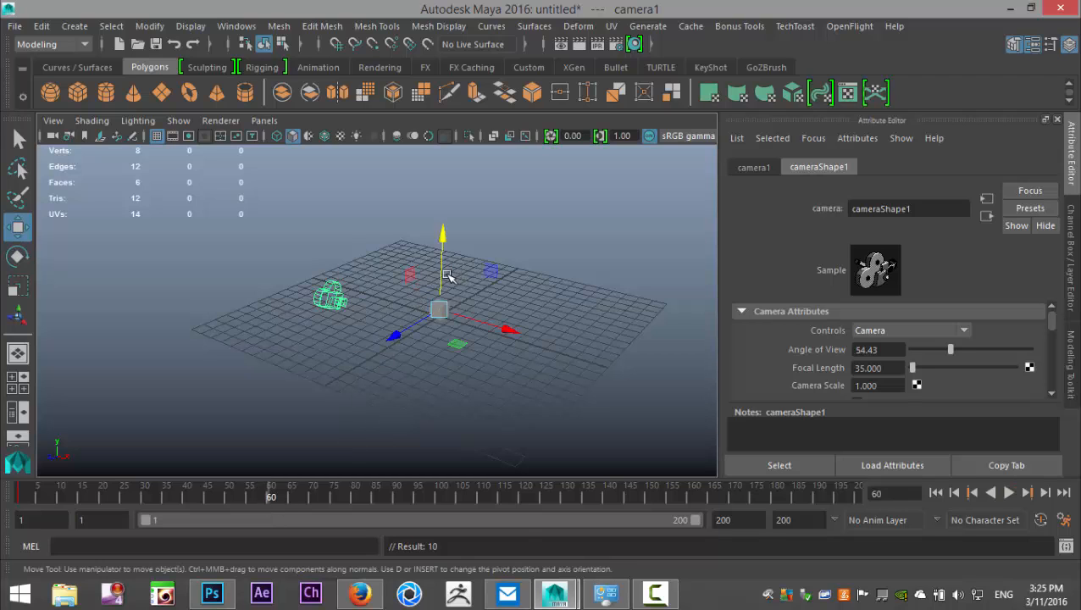
{"action": "key", "text": "e"}
{"action": "mouse_move", "coordinate": [419, 343]}
{"action": "left_mouse_down"}
{"action": "mouse_move", "coordinate": [464, 348]}
{"action": "mouse_move", "coordinate": [515, 311]}
{"action": "left_mouse_up"}
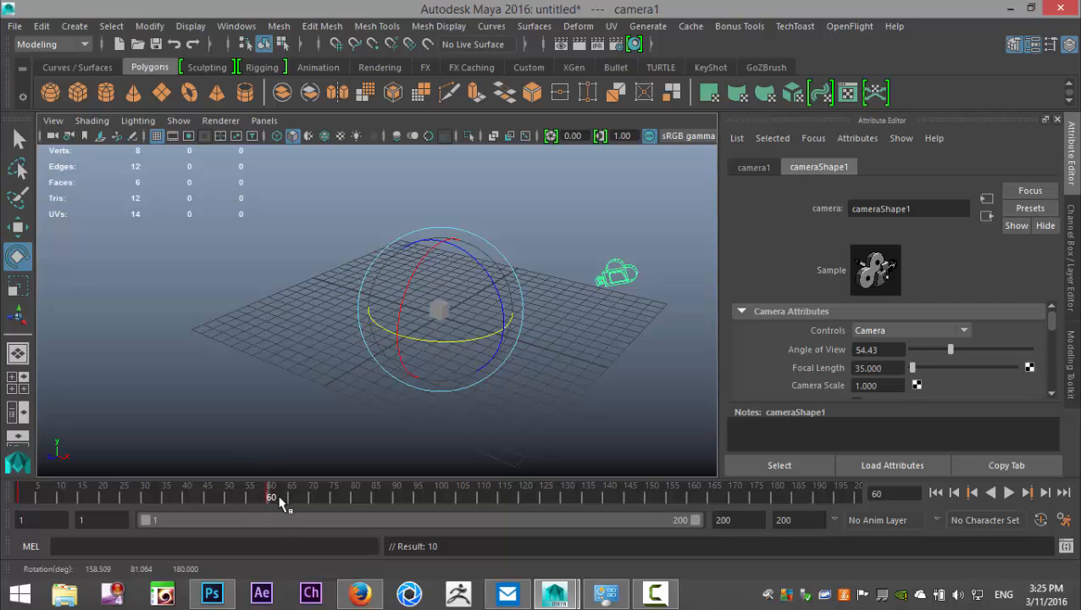
Step: At frame 119, rotate the camera above the cube to about 127, -5, -177 degrees and key it
{"action": "left_click_drag", "start_coordinate": [273, 497], "coordinate": [520, 501]}
{"action": "left_click_drag", "start_coordinate": [429, 337], "coordinate": [514, 333]}
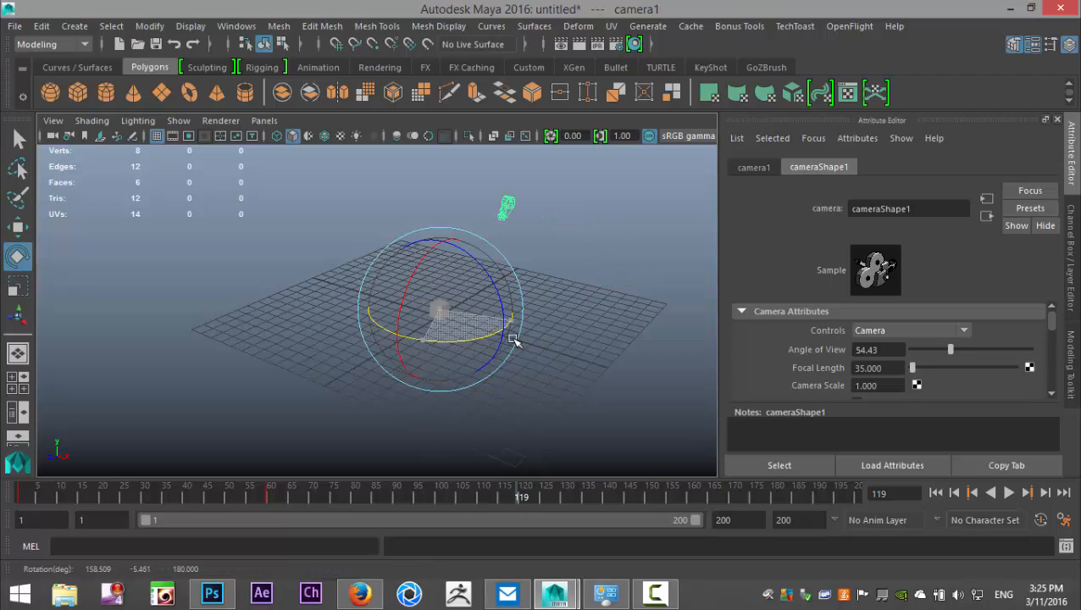
{"action": "left_click_drag", "start_coordinate": [414, 269], "coordinate": [415, 310]}
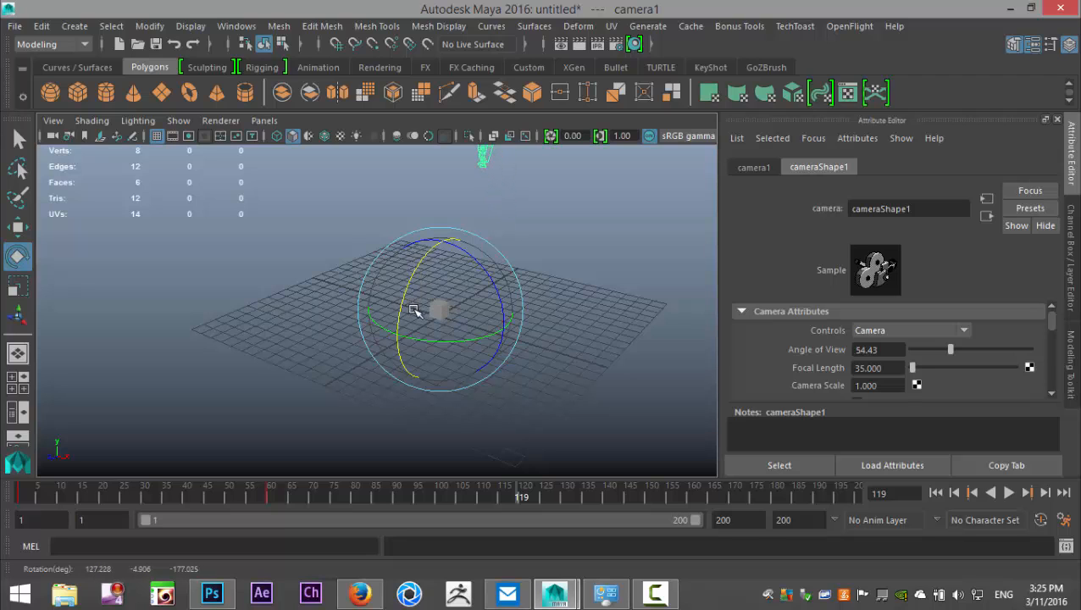
{"action": "key", "text": "s"}
Step: At frame 160, rotate the camera around the cube to about -50, -37, 40 degrees and key it
{"action": "left_click_drag", "start_coordinate": [529, 499], "coordinate": [693, 501]}
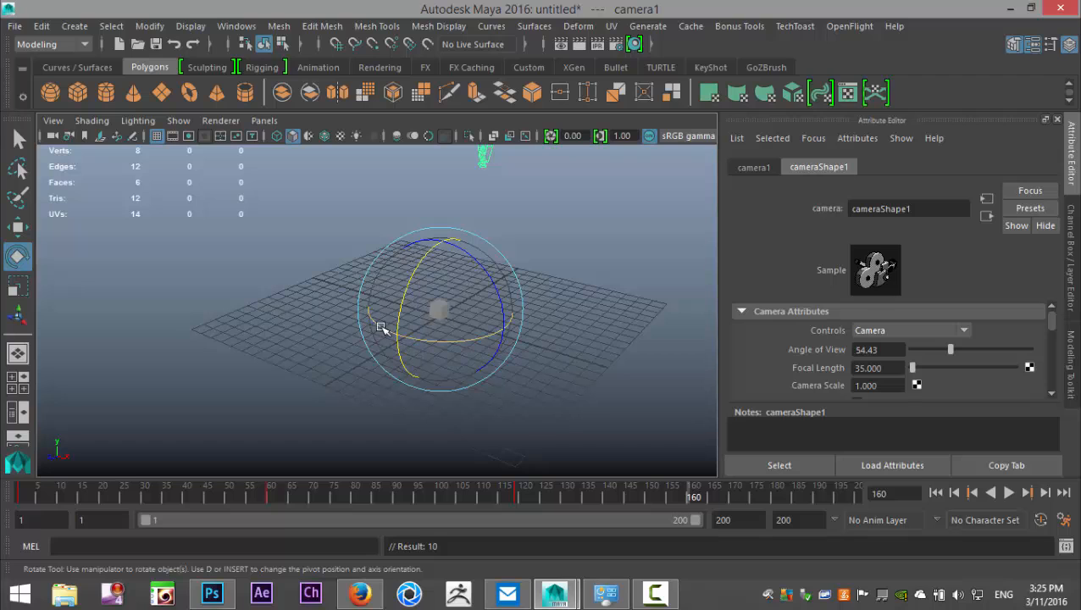
{"action": "mouse_move", "coordinate": [371, 322]}
{"action": "left_mouse_down"}
{"action": "mouse_move", "coordinate": [433, 345]}
{"action": "mouse_move", "coordinate": [513, 354]}
{"action": "left_mouse_up"}
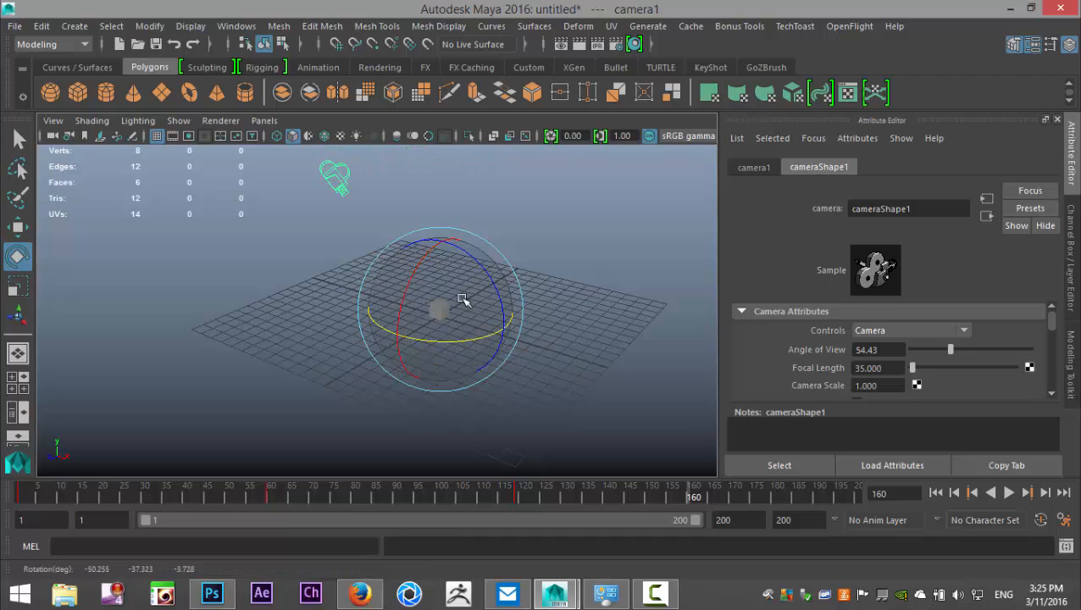
{"action": "left_click_drag", "start_coordinate": [475, 268], "coordinate": [436, 242]}
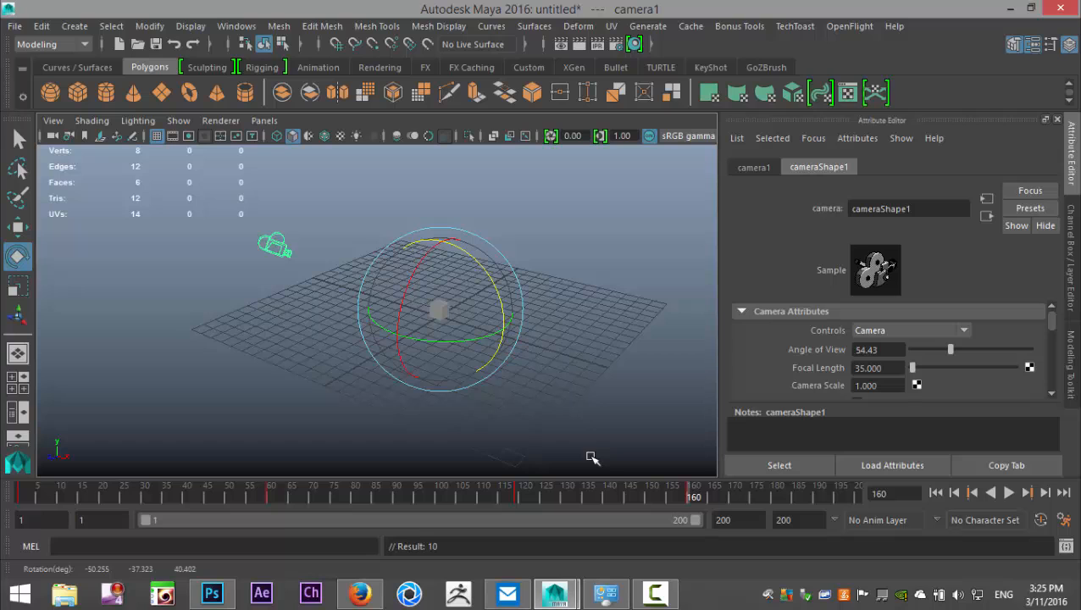
Step: Play the camera animation from frame 1 in the perspective view and rewind it to the start
{"action": "left_click", "coordinate": [936, 493]}
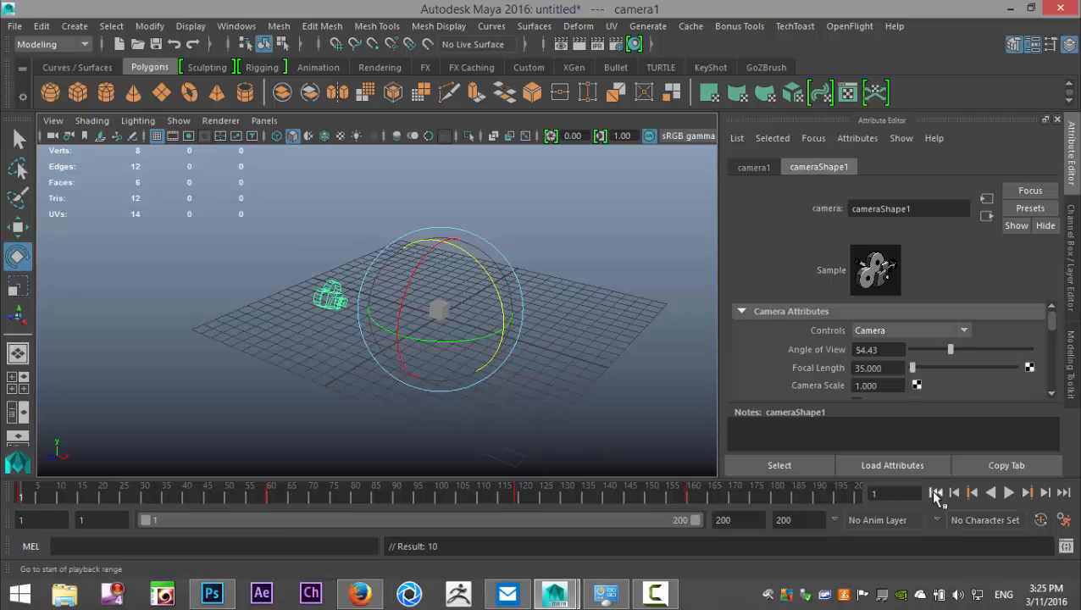
{"action": "left_click", "coordinate": [1008, 493]}
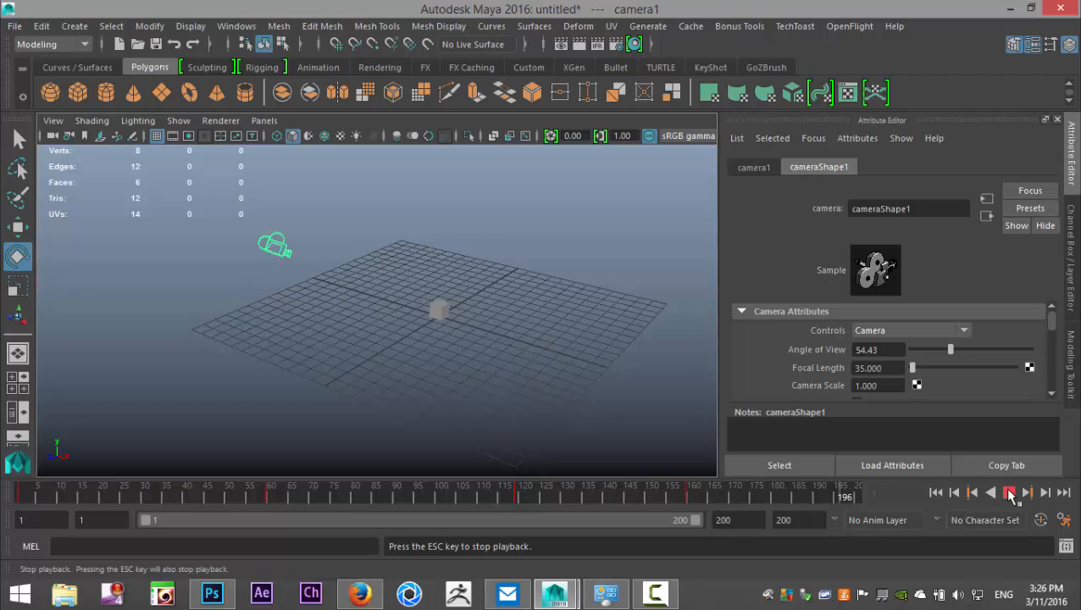
{"action": "left_click", "coordinate": [1008, 493]}
{"action": "left_click", "coordinate": [937, 493]}
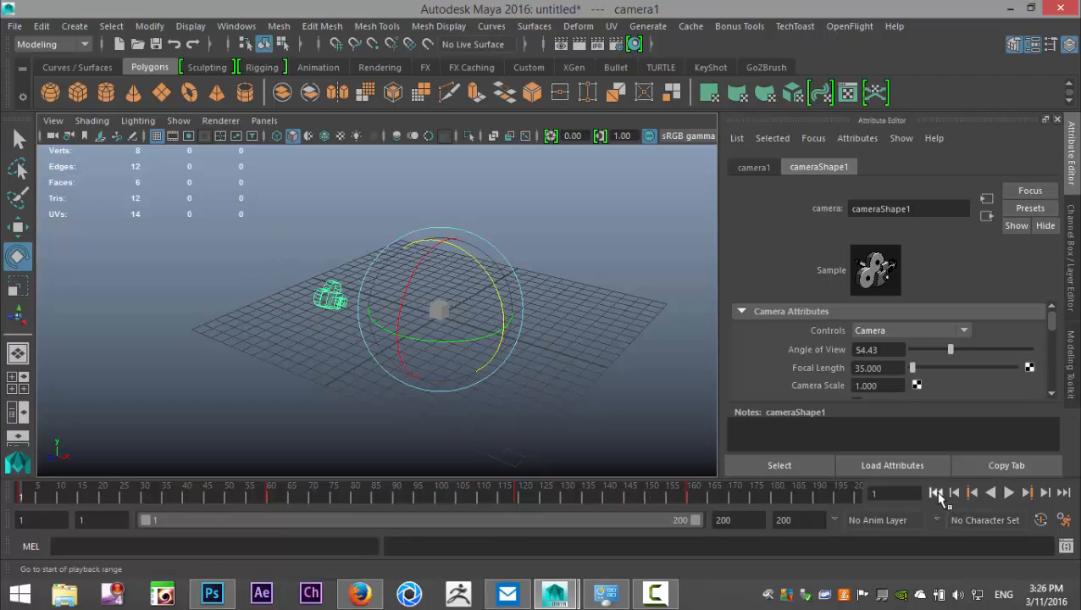
Step: Play the animation from frame 1 as seen through camera1, rewind it, and go back to the perspective view
{"action": "left_click", "coordinate": [265, 124]}
{"action": "mouse_move", "coordinate": [339, 138]}
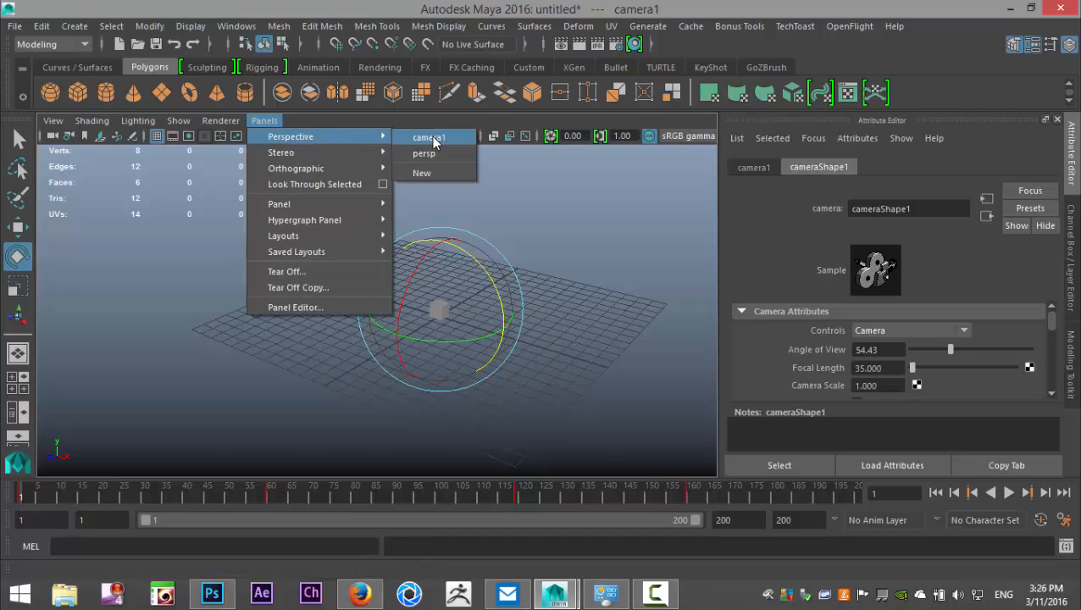
{"action": "left_click", "coordinate": [430, 138]}
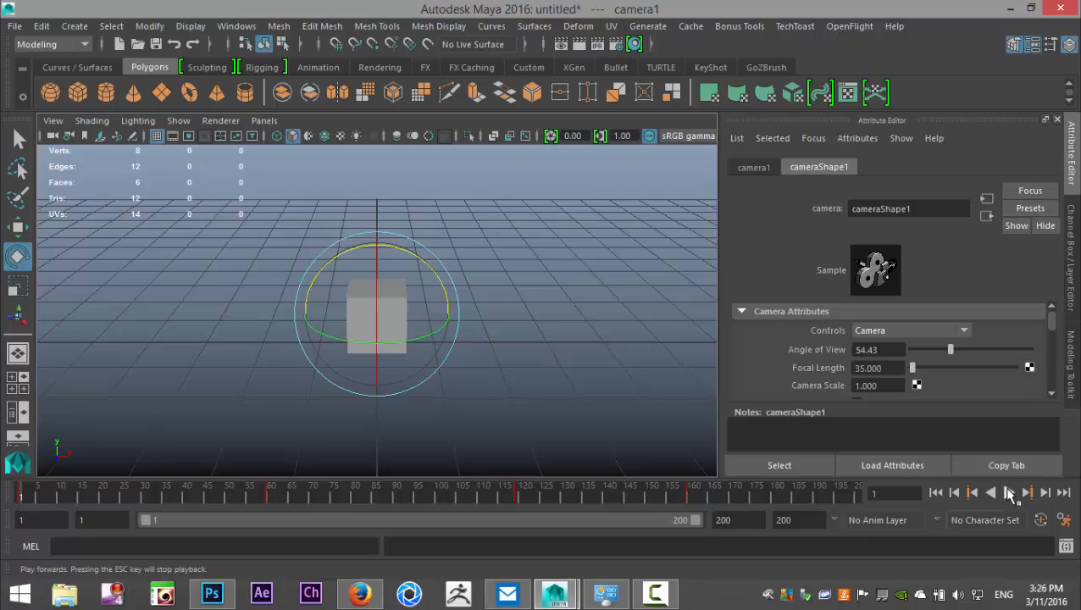
{"action": "left_click", "coordinate": [1009, 492]}
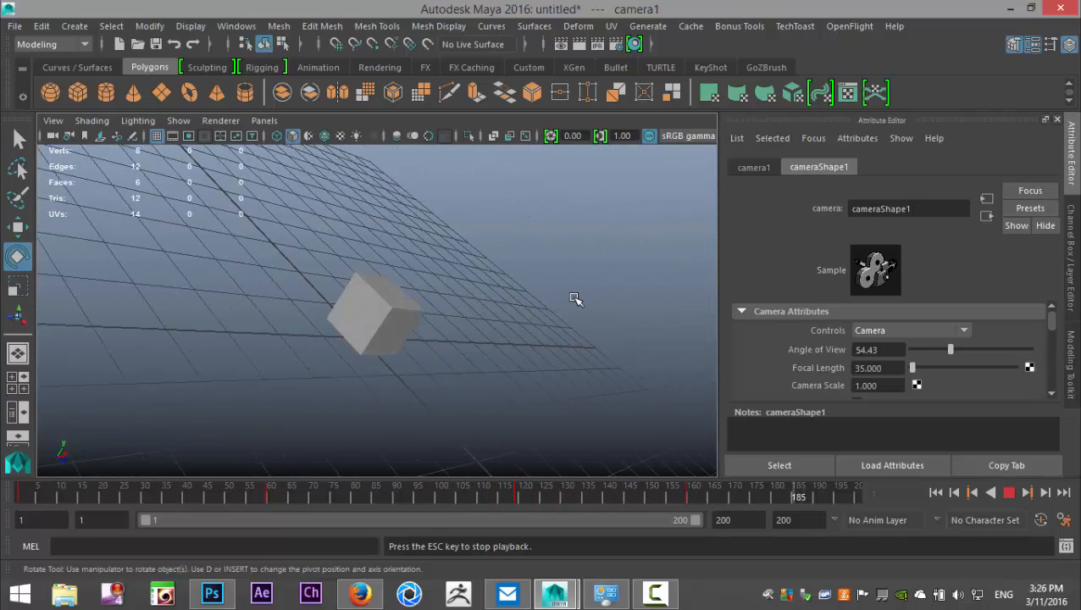
{"action": "key", "text": "Escape"}
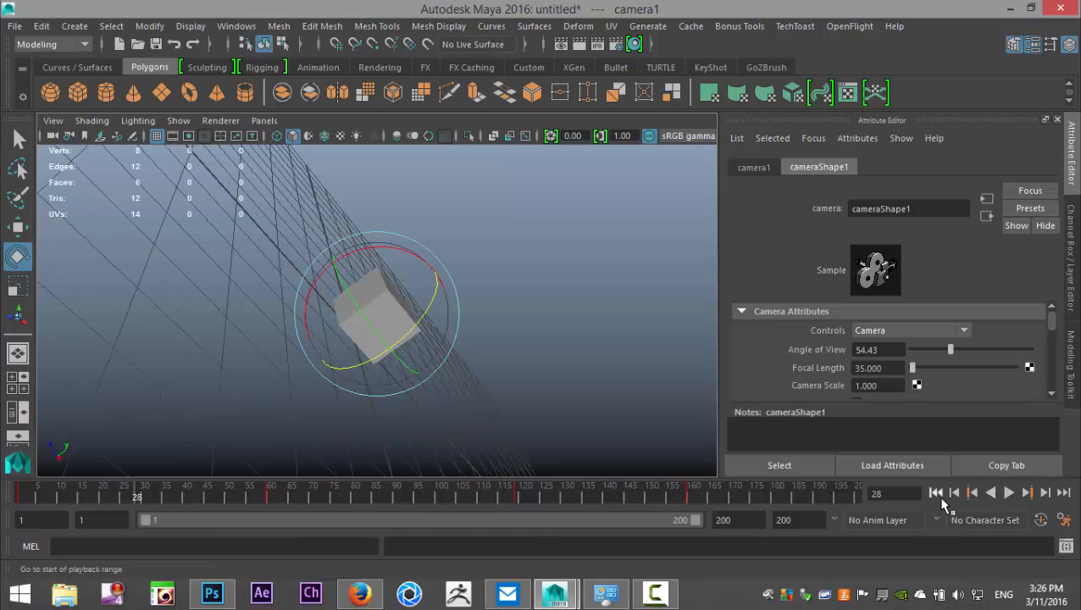
{"action": "left_click", "coordinate": [935, 492]}
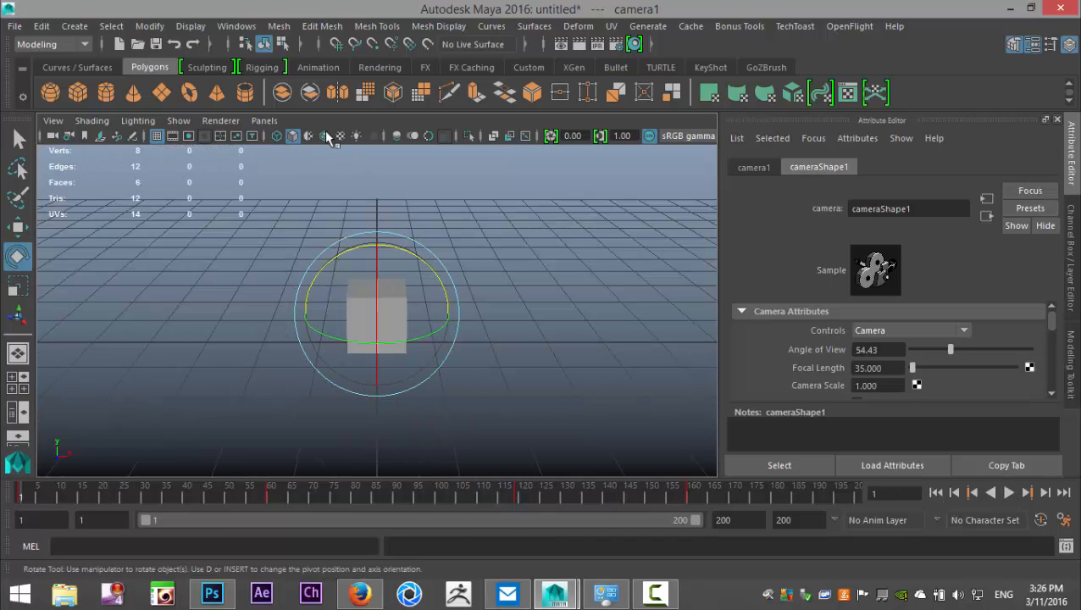
{"action": "left_click", "coordinate": [264, 120]}
{"action": "mouse_move", "coordinate": [320, 138]}
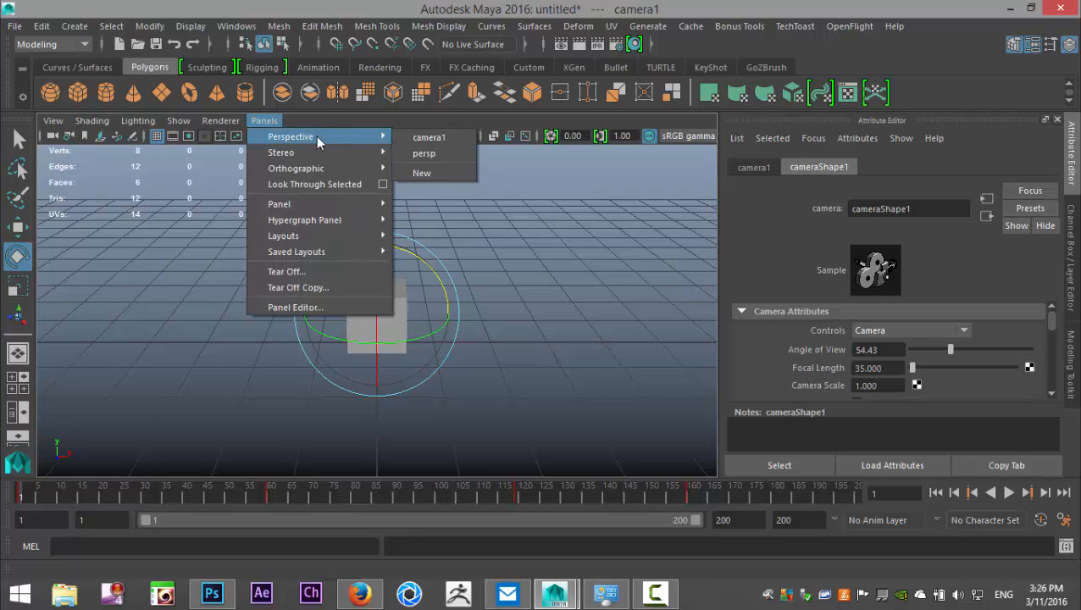
{"action": "left_click", "coordinate": [428, 153]}
{"action": "left_click_drag", "start_coordinate": [457, 250], "coordinate": [434, 386], "text": "alt"}
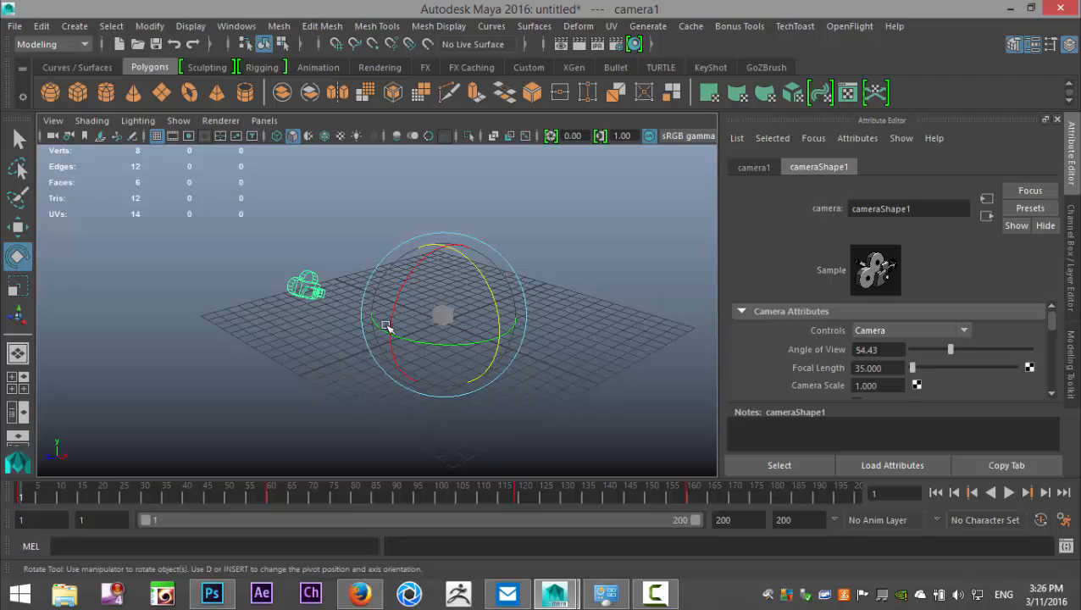
Step: Give all of camera1's animation keys linear tangents in the Graph Editor and minimize the editor
{"action": "left_click", "coordinate": [237, 27]}
{"action": "mouse_move", "coordinate": [310, 73]}
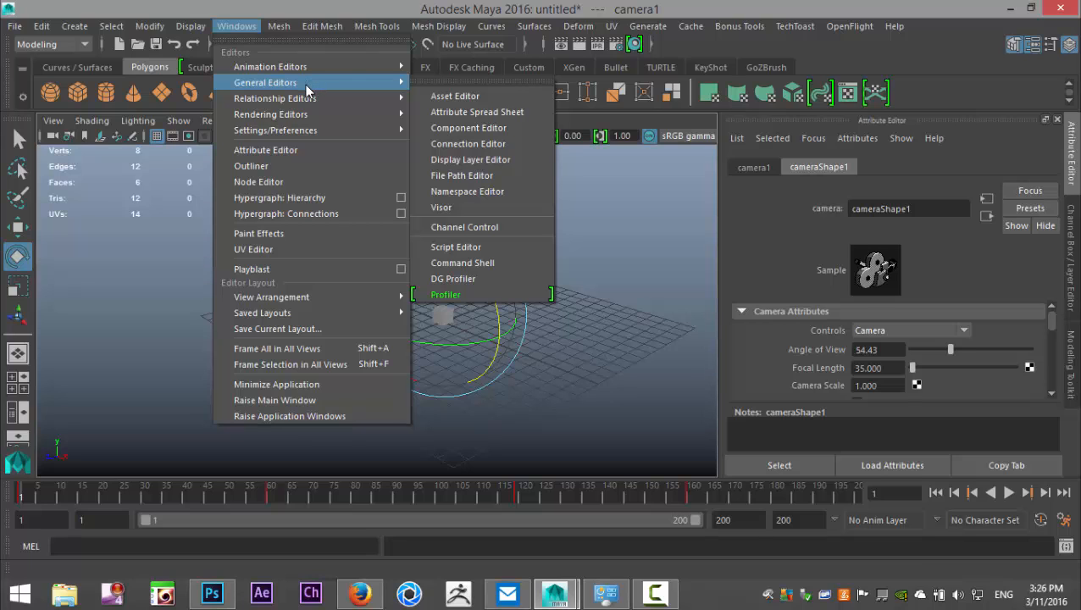
{"action": "mouse_move", "coordinate": [394, 65]}
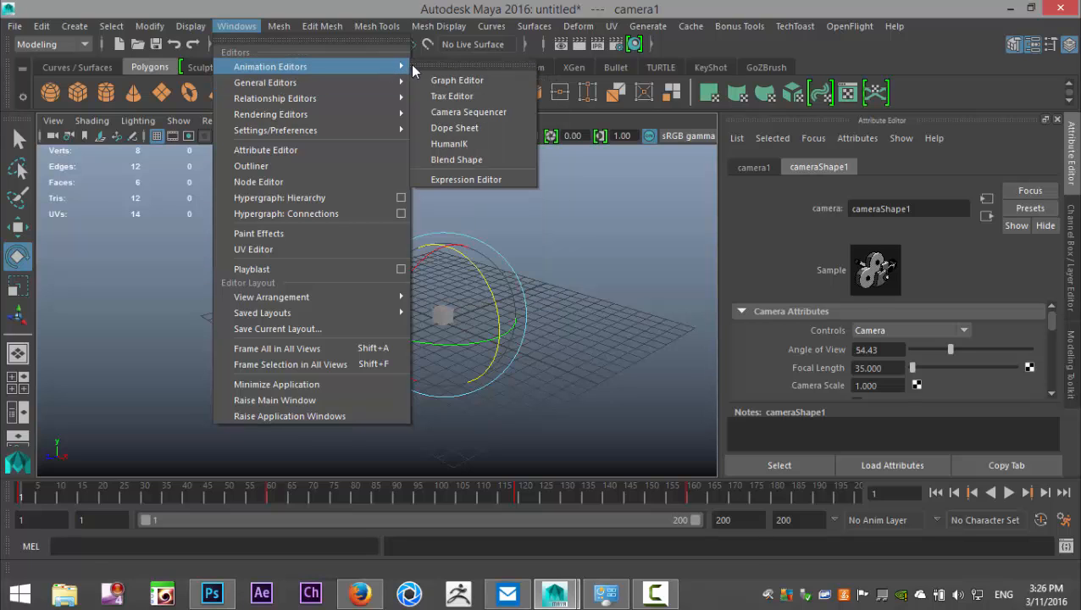
{"action": "left_click", "coordinate": [483, 80]}
{"action": "scroll", "coordinate": [750, 324], "scroll_direction": "down", "scroll_amount": 4}
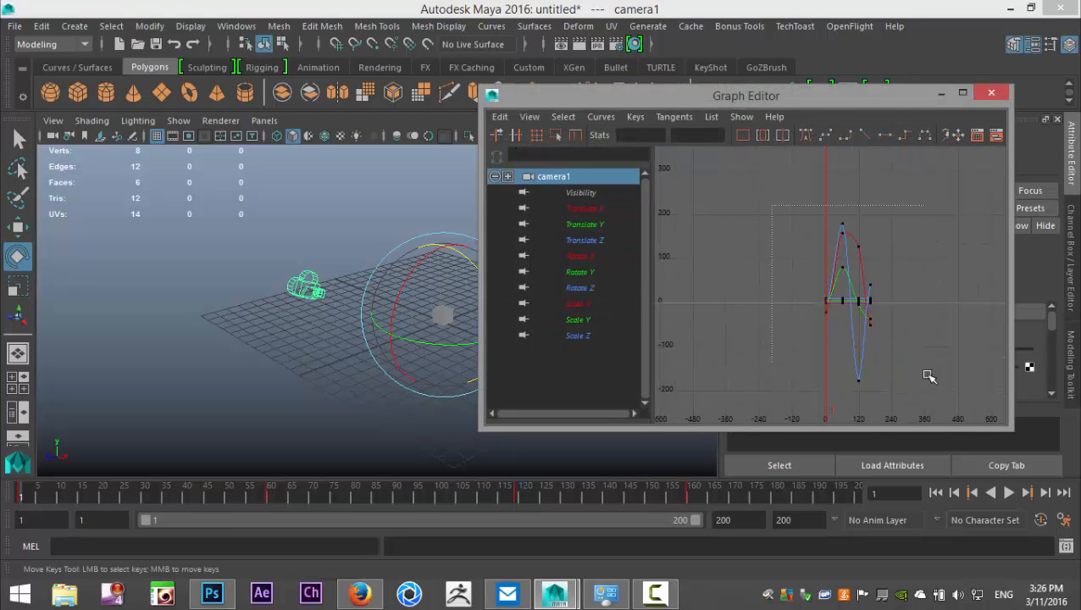
{"action": "left_click_drag", "start_coordinate": [941, 407], "coordinate": [942, 406]}
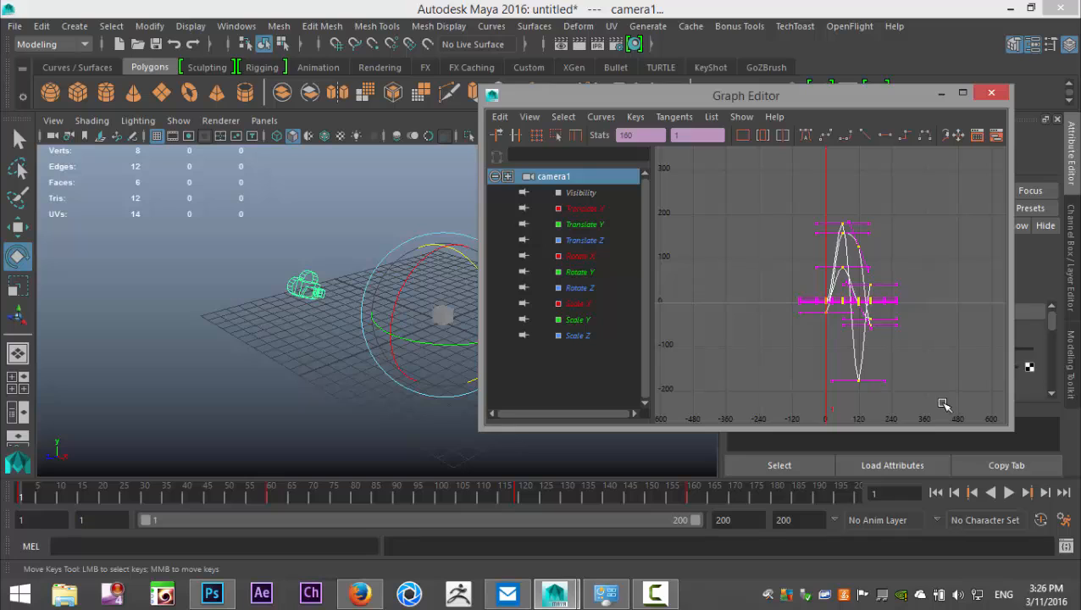
{"action": "left_click", "coordinate": [865, 138]}
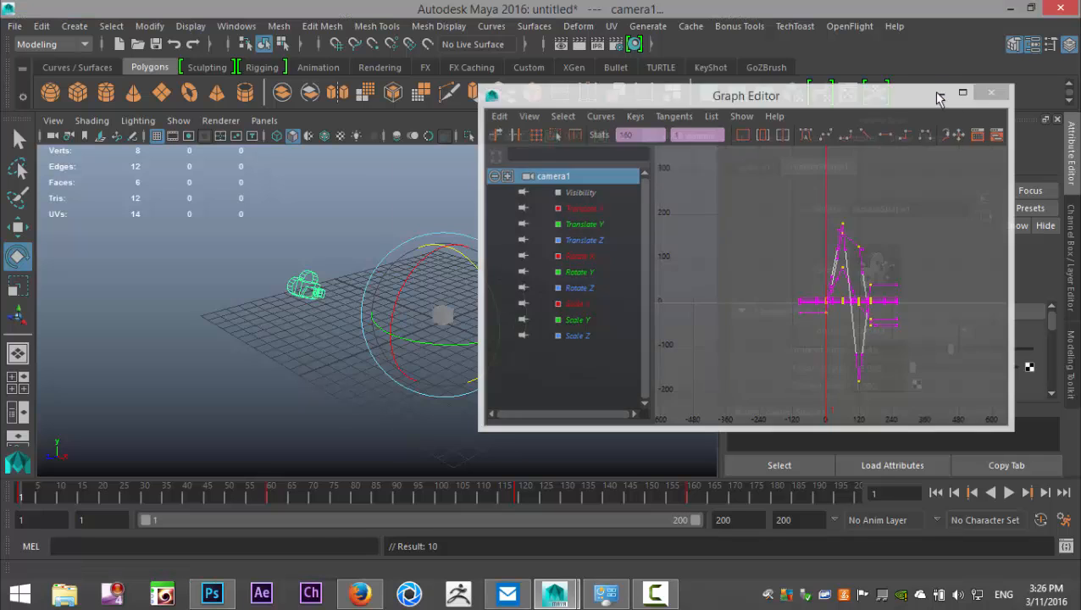
{"action": "left_click", "coordinate": [940, 95]}
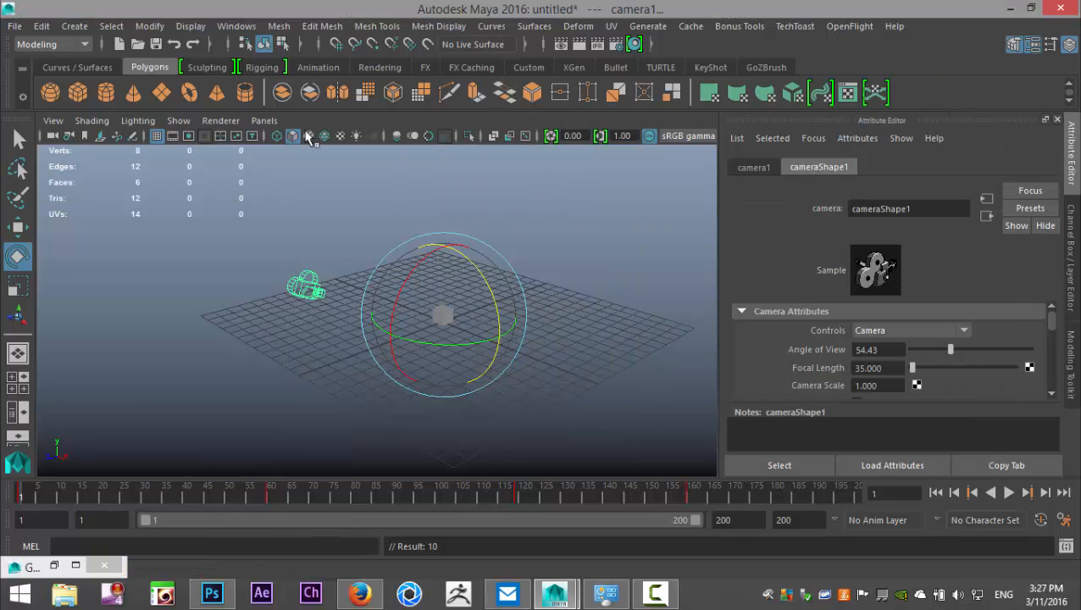
Step: Look through camera1 in the viewport
{"action": "left_click", "coordinate": [267, 121]}
{"action": "mouse_move", "coordinate": [347, 142]}
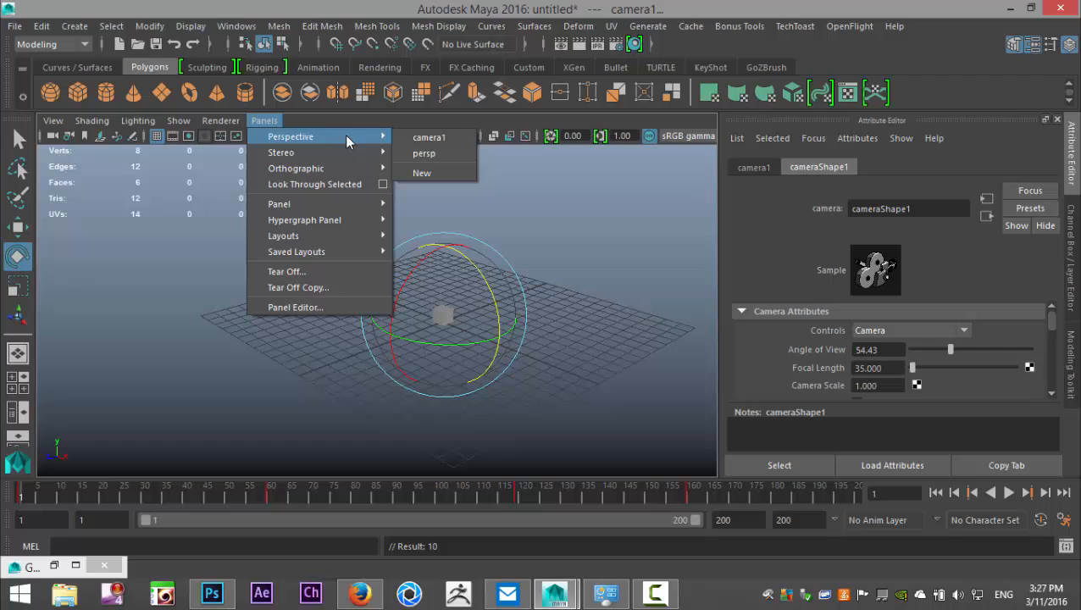
{"action": "left_click", "coordinate": [444, 137]}
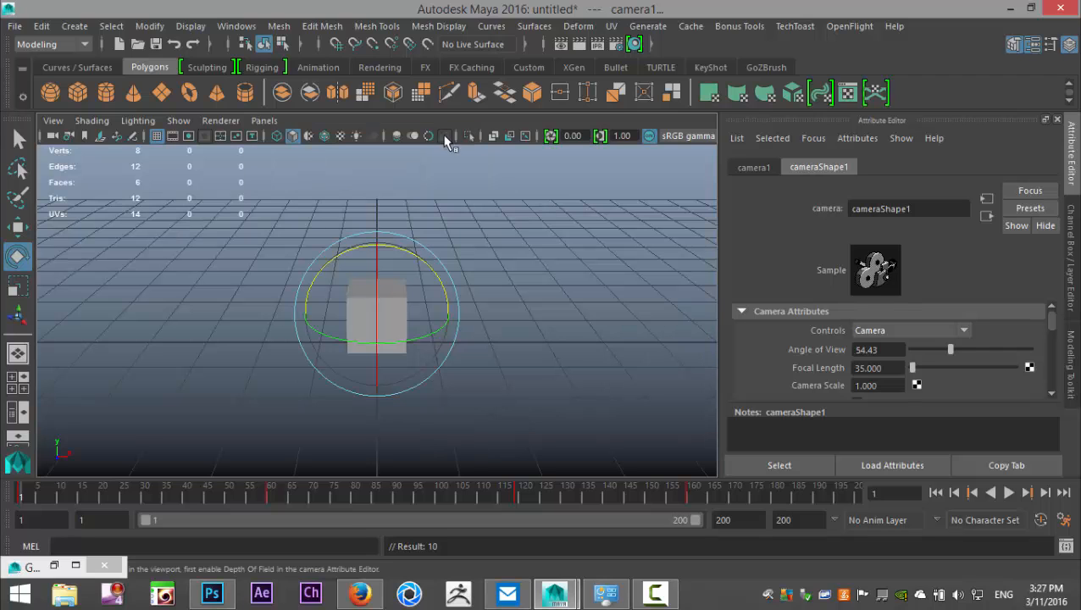
Step: Preview the animation through camera1 with the grid hidden and the camera deselected, then rewind to frame 1 and show the grid again
{"action": "left_click", "coordinate": [192, 27]}
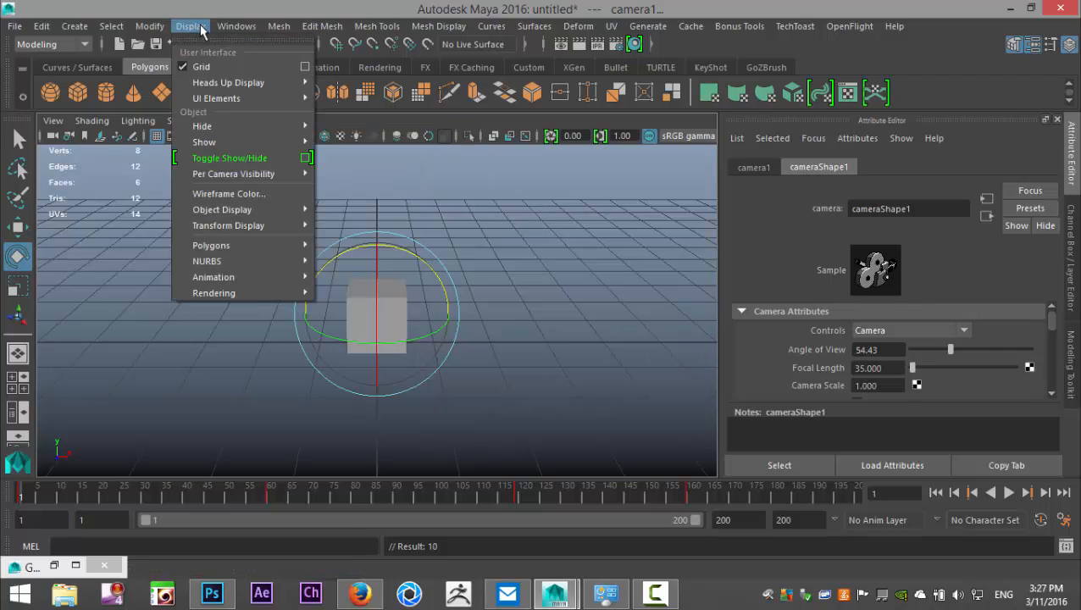
{"action": "left_click", "coordinate": [205, 68]}
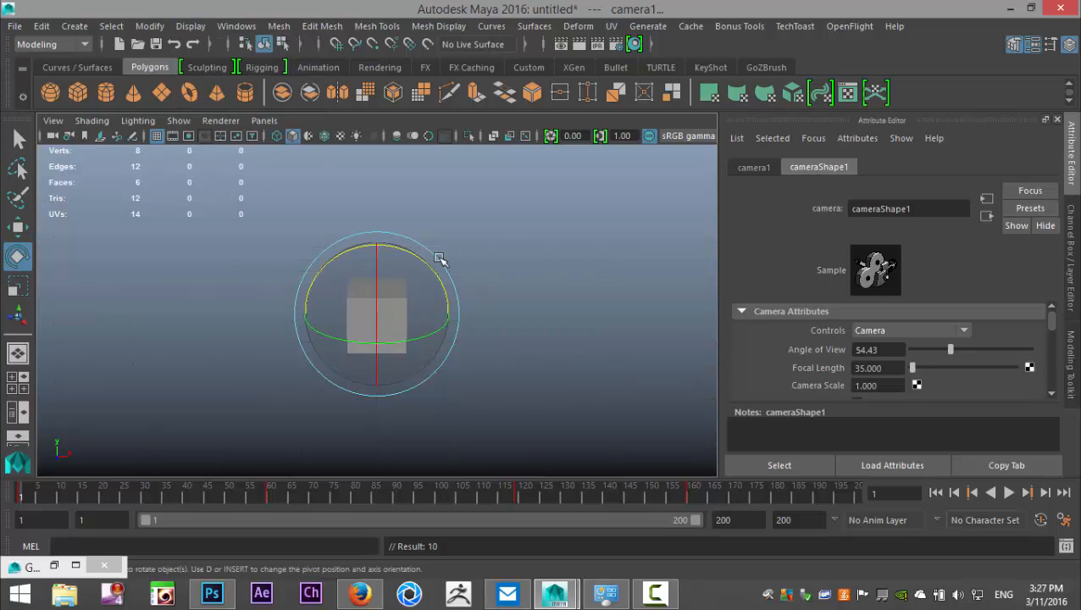
{"action": "left_click", "coordinate": [451, 222]}
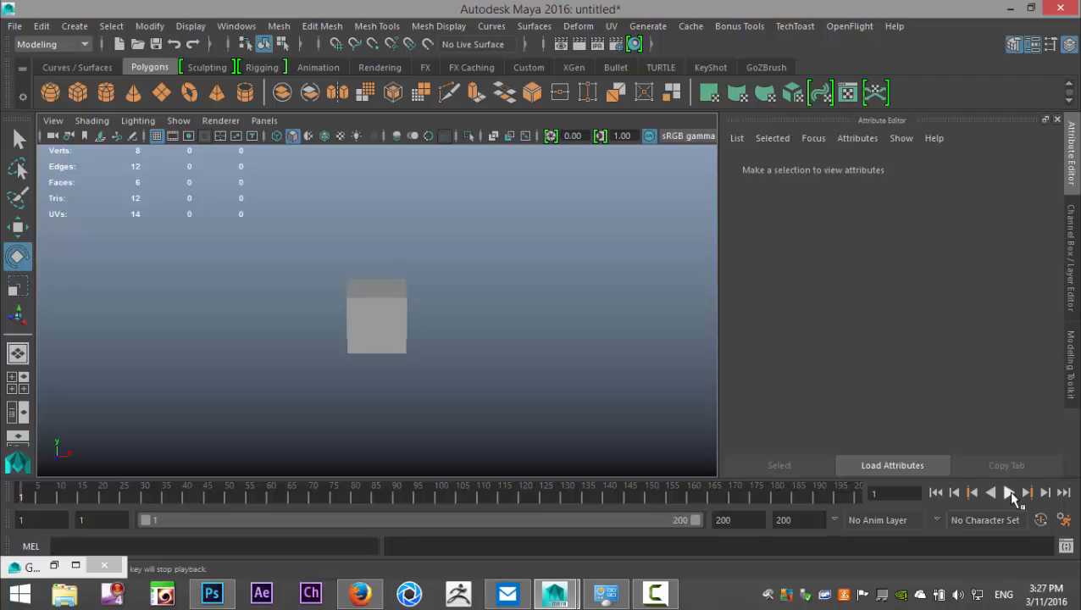
{"action": "left_click", "coordinate": [1008, 493]}
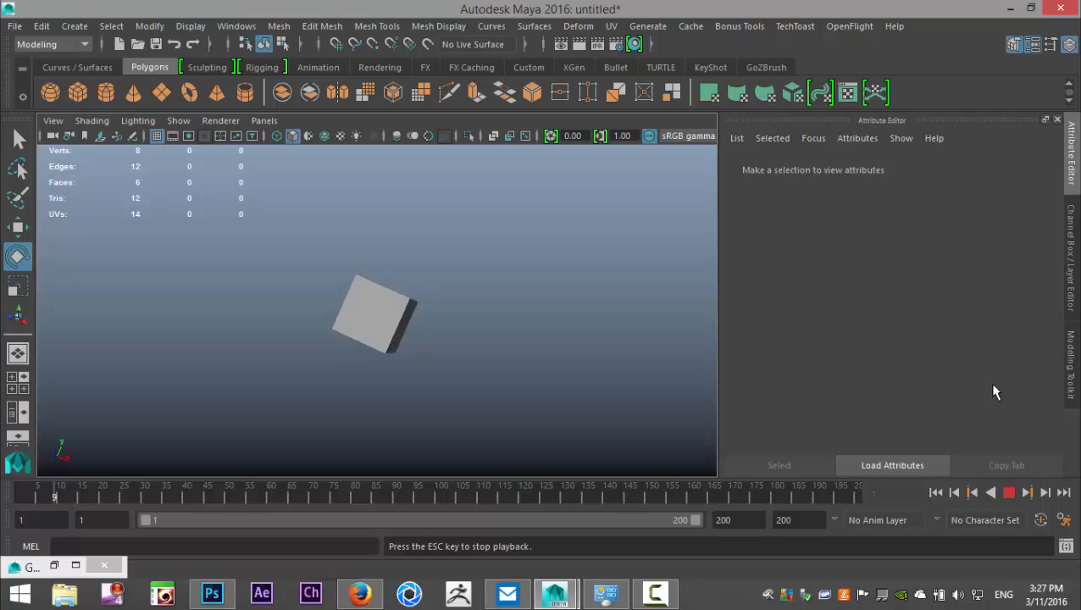
{"action": "left_click", "coordinate": [1008, 494]}
{"action": "left_click", "coordinate": [935, 493]}
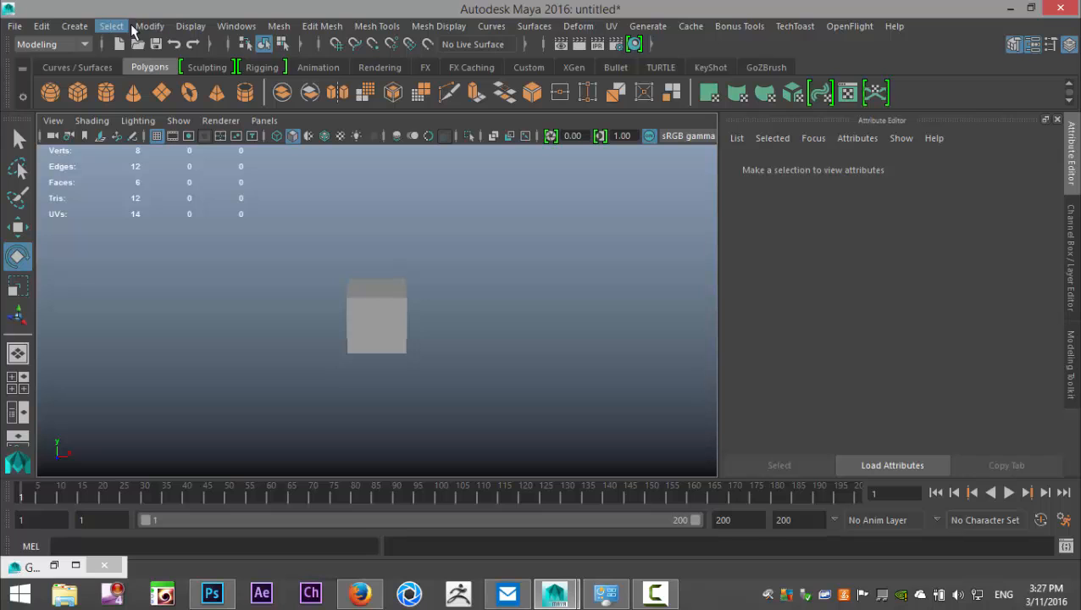
{"action": "left_click", "coordinate": [191, 29]}
{"action": "left_click", "coordinate": [209, 66]}
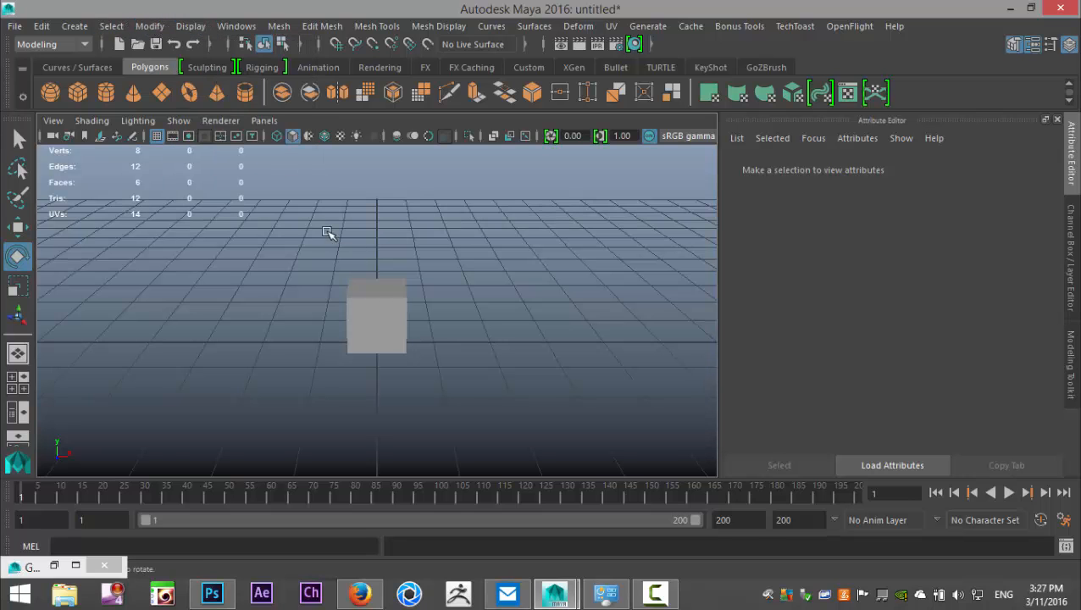
Step: Switch the cube to face selection and select its top face
{"action": "scroll", "coordinate": [375, 288], "scroll_direction": "up", "scroll_amount": 2}
{"action": "left_click", "coordinate": [377, 302]}
{"action": "left_click_drag", "start_coordinate": [449, 254], "coordinate": [459, 331], "text": "alt"}
{"action": "right_click_drag", "start_coordinate": [422, 395], "coordinate": [415, 181]}
{"action": "left_click", "coordinate": [416, 381]}
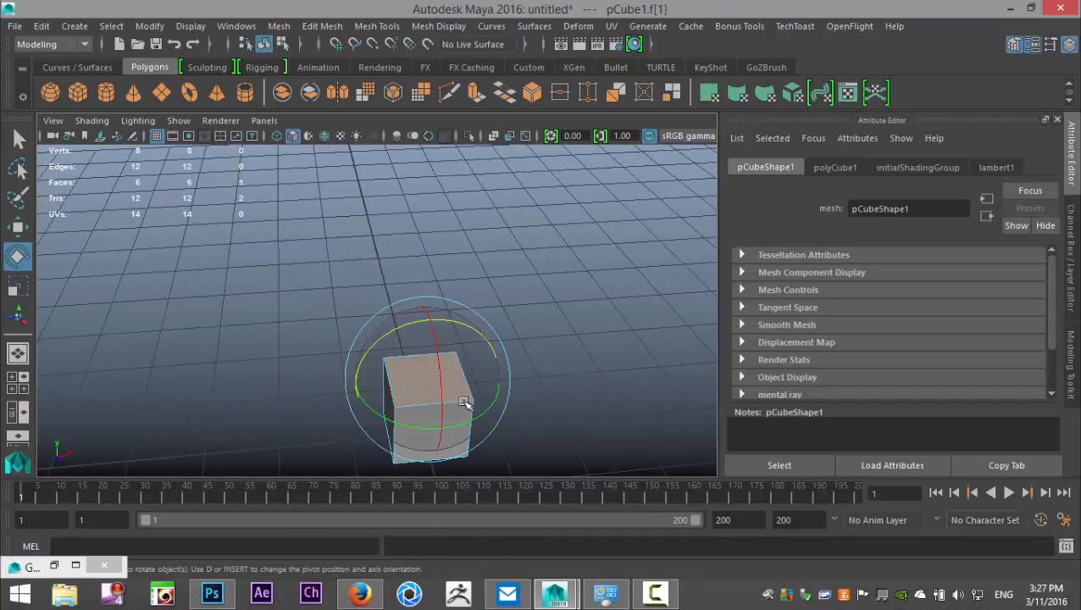
Step: Extrude the cube's top face, scaling it to about 0.62 and raising it to about 1.73 in Y
{"action": "left_click", "coordinate": [322, 26]}
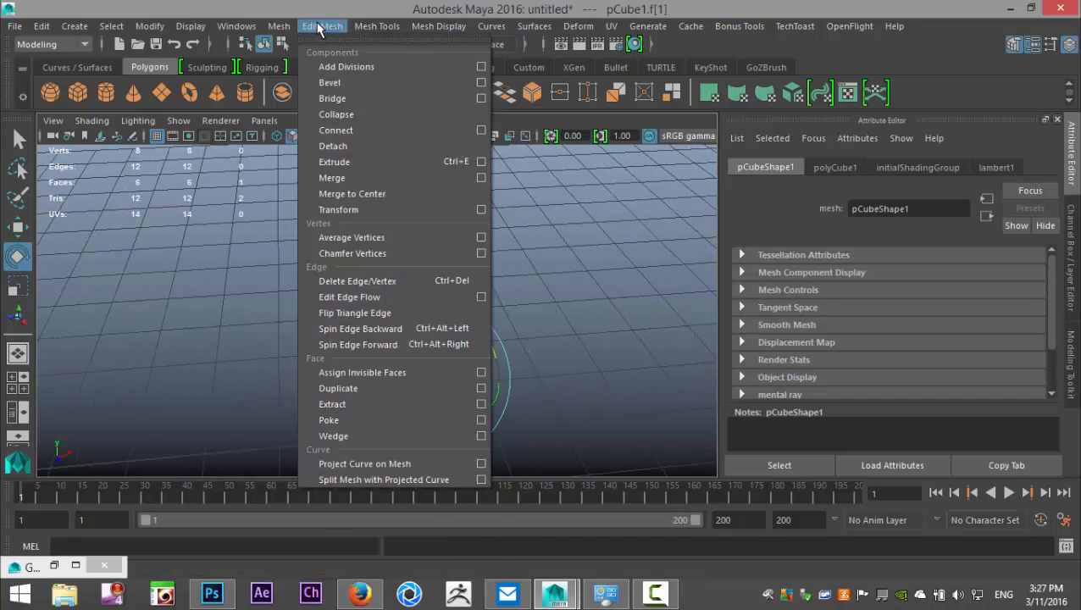
{"action": "left_click", "coordinate": [366, 161]}
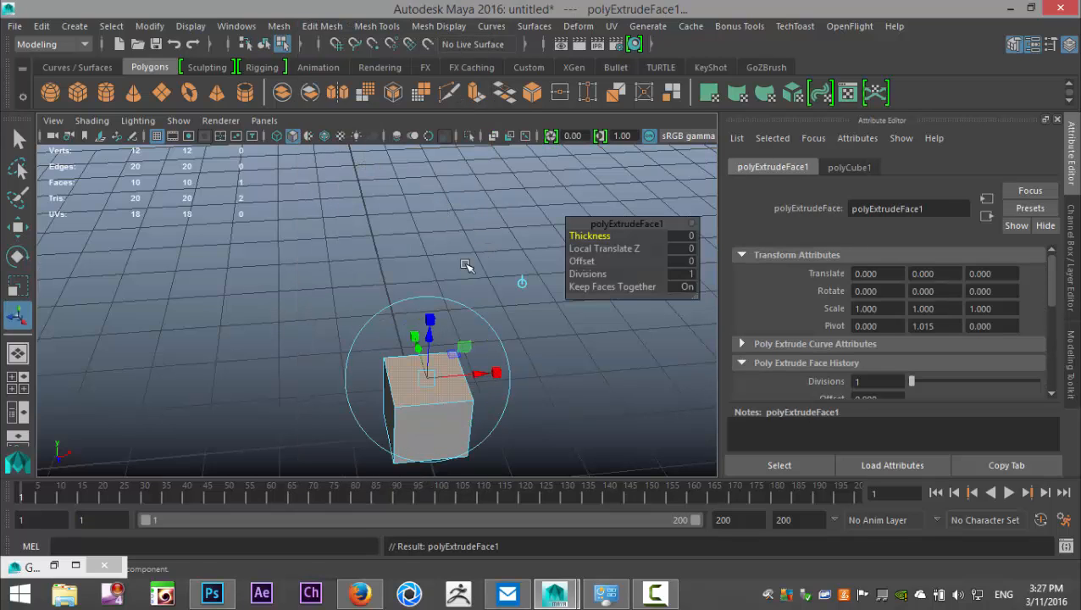
{"action": "key", "text": "r"}
{"action": "left_click_drag", "start_coordinate": [428, 379], "coordinate": [410, 381]}
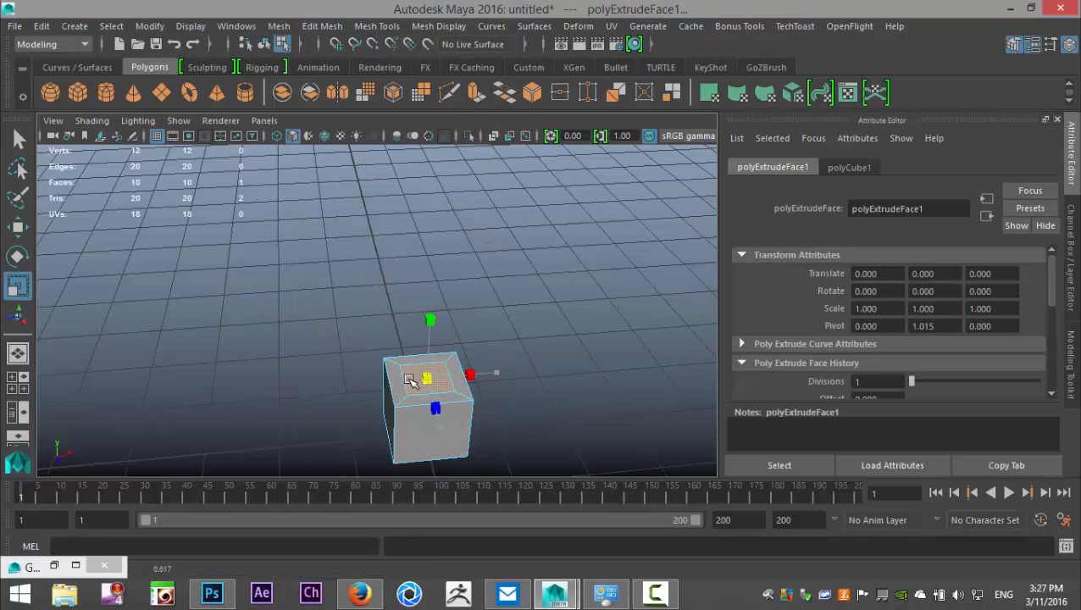
{"action": "key", "text": "w"}
{"action": "left_click_drag", "start_coordinate": [432, 315], "coordinate": [443, 239]}
Step: Extrude the top face again, raising it to about 2.44 in Y and shifting it to about -0.62 in X
{"action": "key", "text": "ctrl+e"}
{"action": "key", "text": "w"}
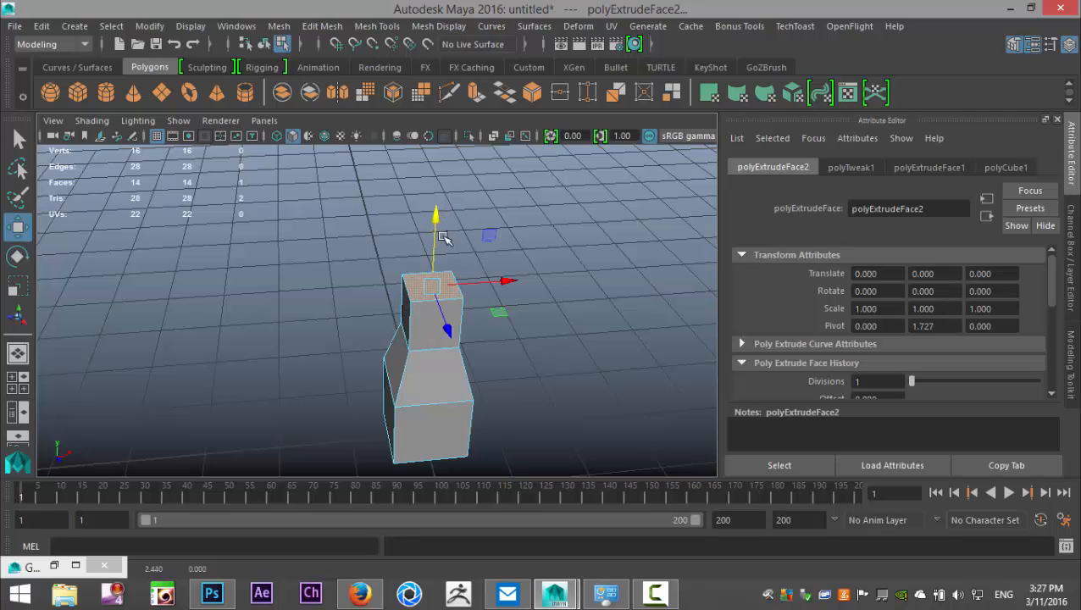
{"action": "left_click_drag", "start_coordinate": [504, 282], "coordinate": [452, 303]}
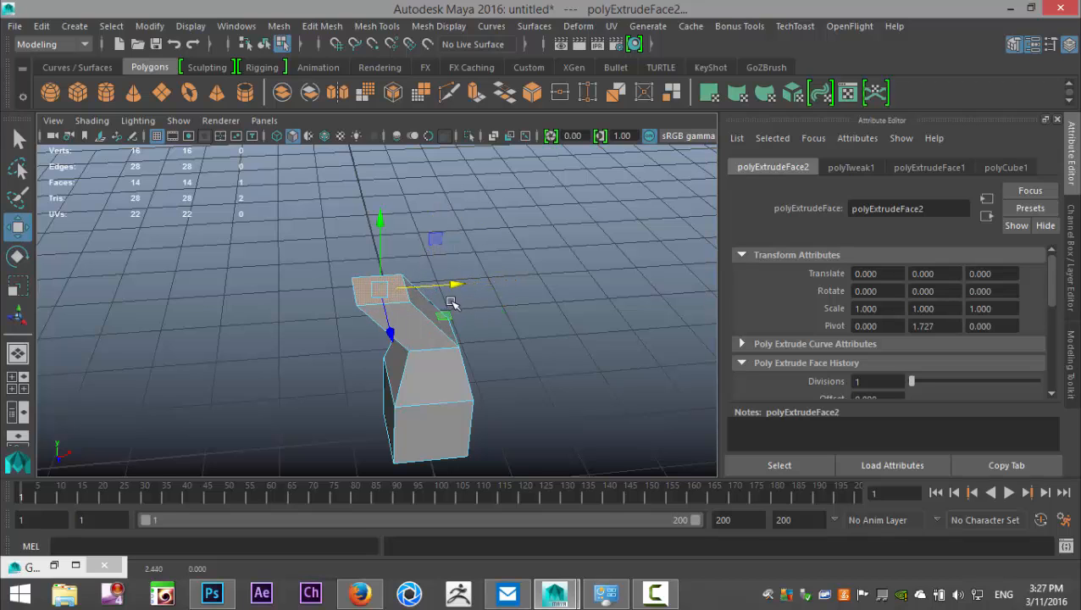
Step: Extrude another section from the top face, raising it to about 2.82 in Y and shifting it back to about 0.06 in X
{"action": "key", "text": "ctrl+e"}
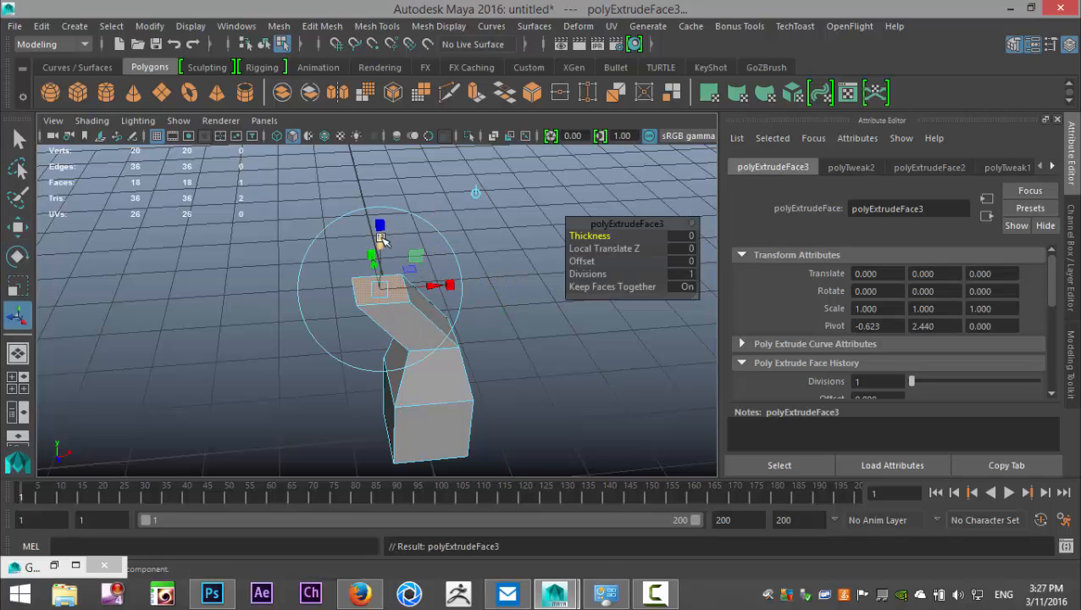
{"action": "key", "text": "w"}
{"action": "left_click_drag", "start_coordinate": [381, 234], "coordinate": [390, 190]}
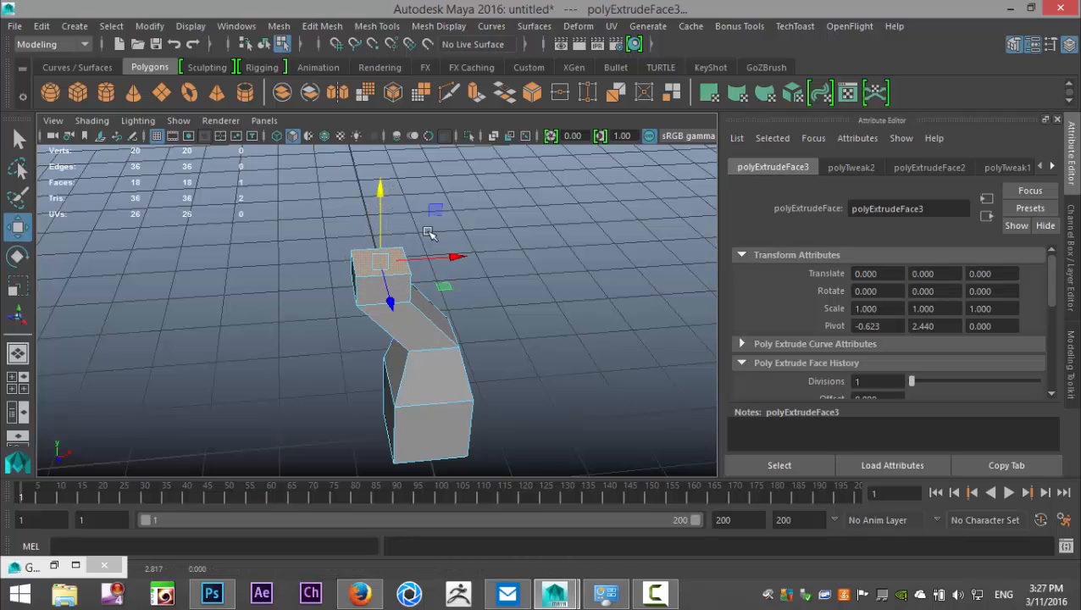
{"action": "left_click_drag", "start_coordinate": [456, 257], "coordinate": [513, 257]}
Step: Extrude a final section upward from the top face and scale its end face up uniformly to form a flared top
{"action": "key", "text": "ctrl+e"}
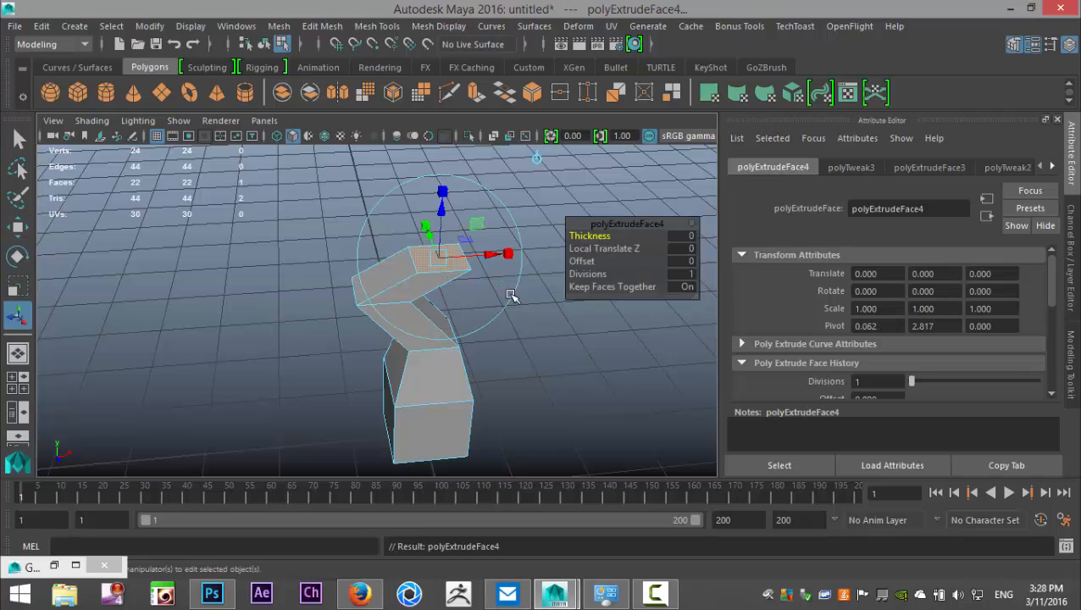
{"action": "key", "text": "r"}
{"action": "key", "text": "w"}
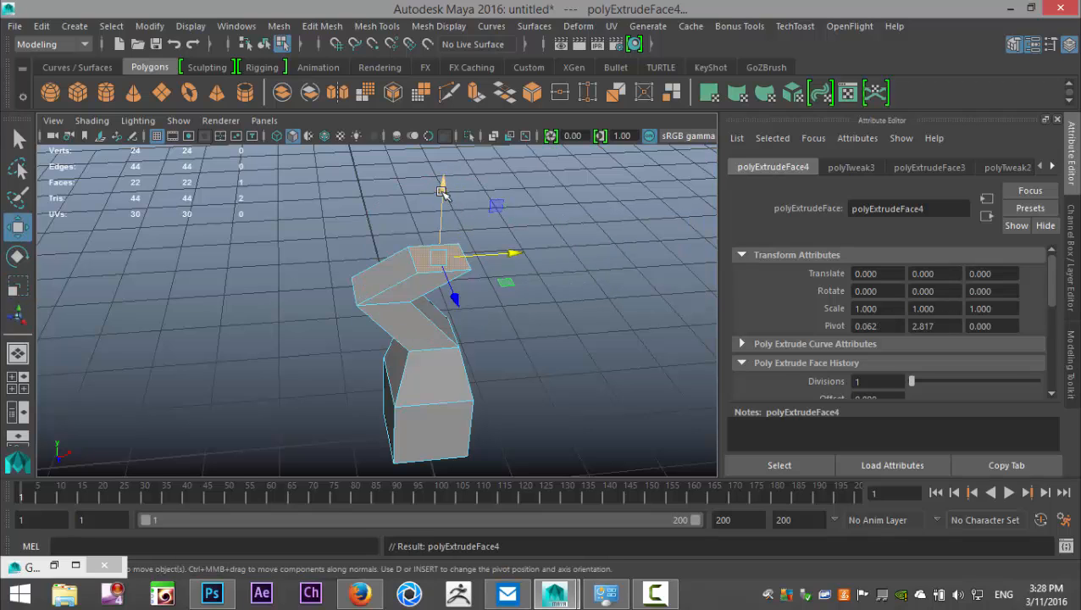
{"action": "left_click_drag", "start_coordinate": [442, 192], "coordinate": [442, 148]}
{"action": "key", "text": "r"}
{"action": "left_click_drag", "start_coordinate": [448, 213], "coordinate": [489, 220]}
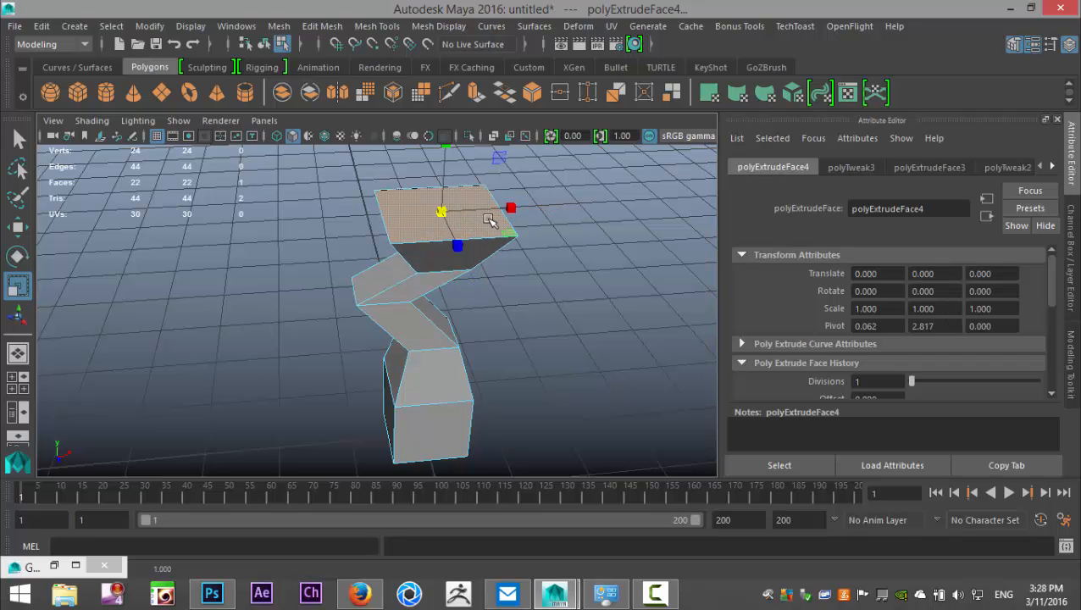
Step: Deselect the face, rewind to frame 1, and play the animation around the extruded model through camera1, stopping at frame 50
{"action": "left_click", "coordinate": [558, 356]}
{"action": "right_click_drag", "start_coordinate": [560, 345], "coordinate": [484, 330], "text": "alt"}
{"action": "left_click_drag", "start_coordinate": [484, 330], "coordinate": [502, 324], "text": "alt"}
{"action": "left_click_drag", "start_coordinate": [454, 337], "coordinate": [464, 333], "text": "alt"}
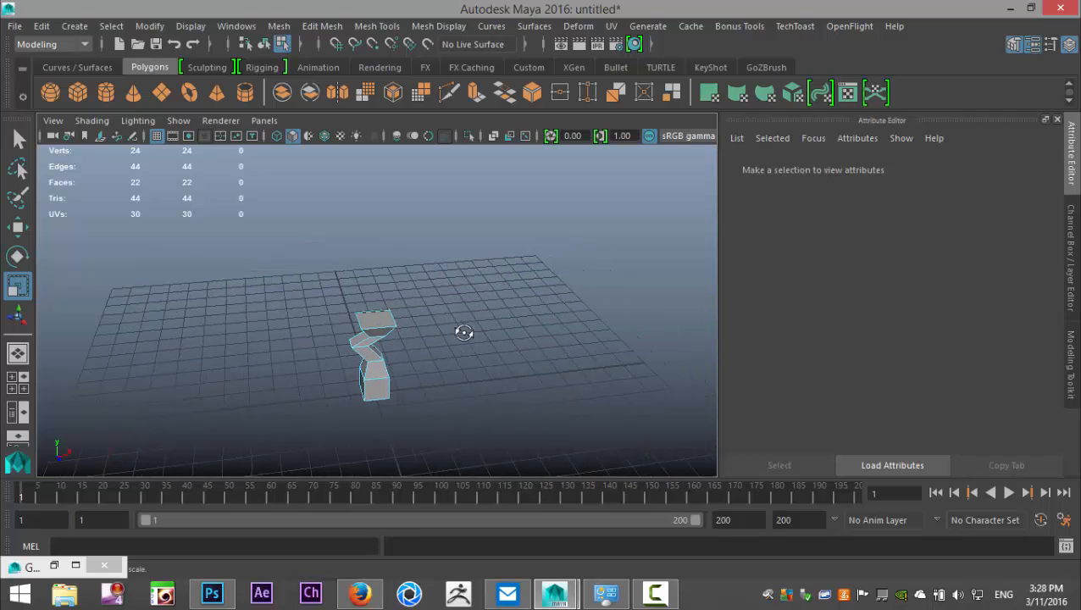
{"action": "left_click", "coordinate": [936, 496]}
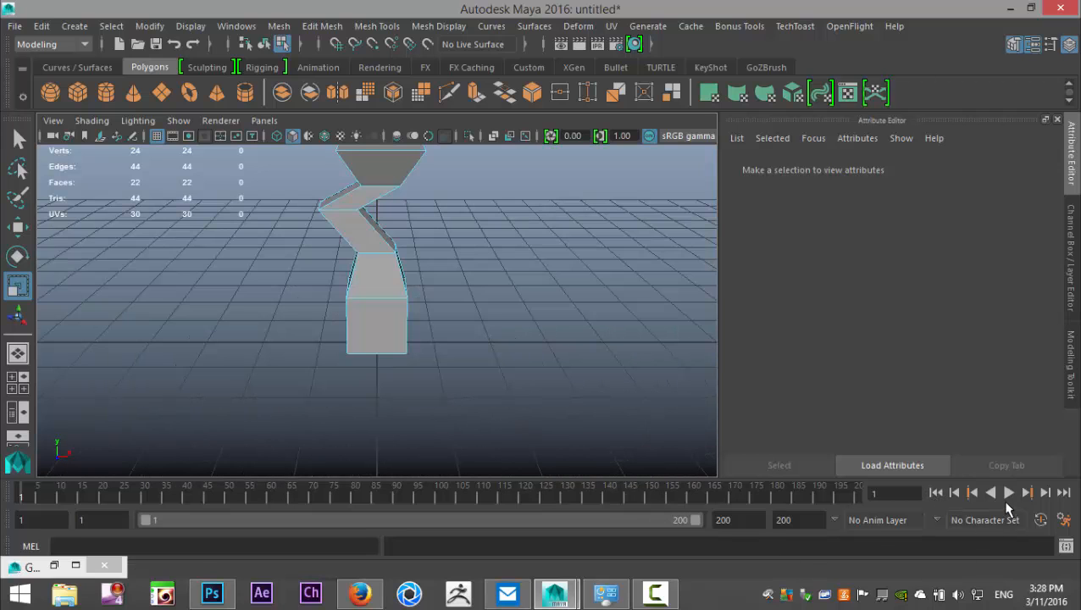
{"action": "left_click", "coordinate": [1009, 493]}
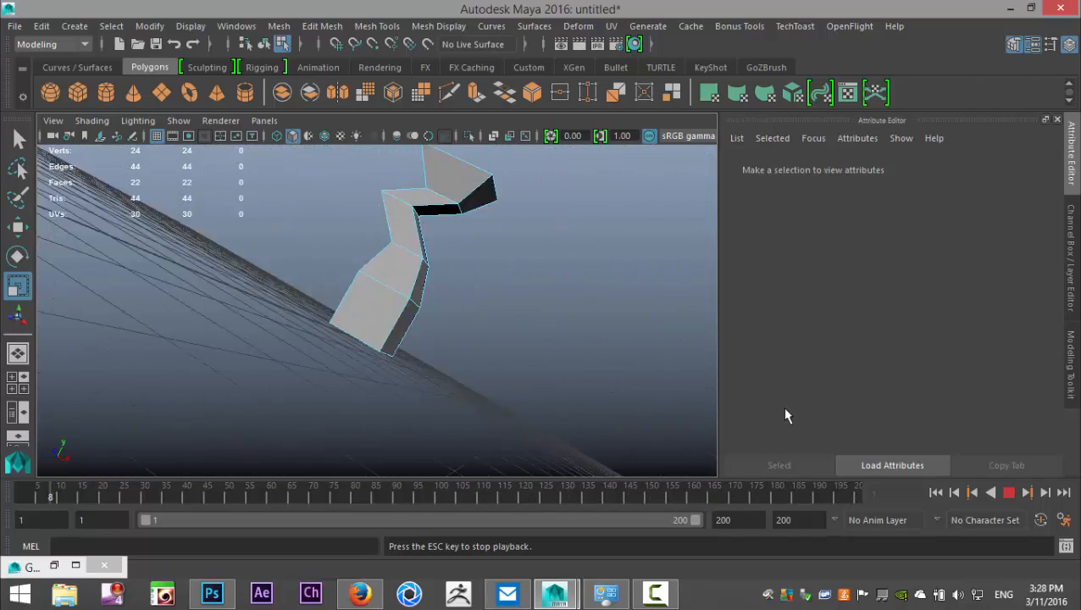
{"action": "left_click", "coordinate": [1008, 493]}
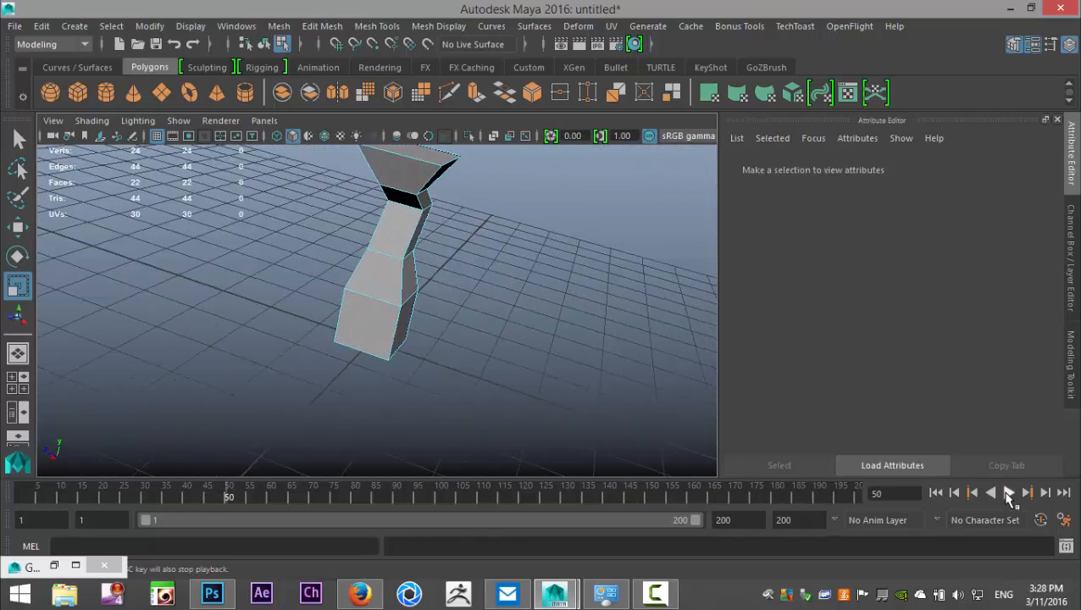